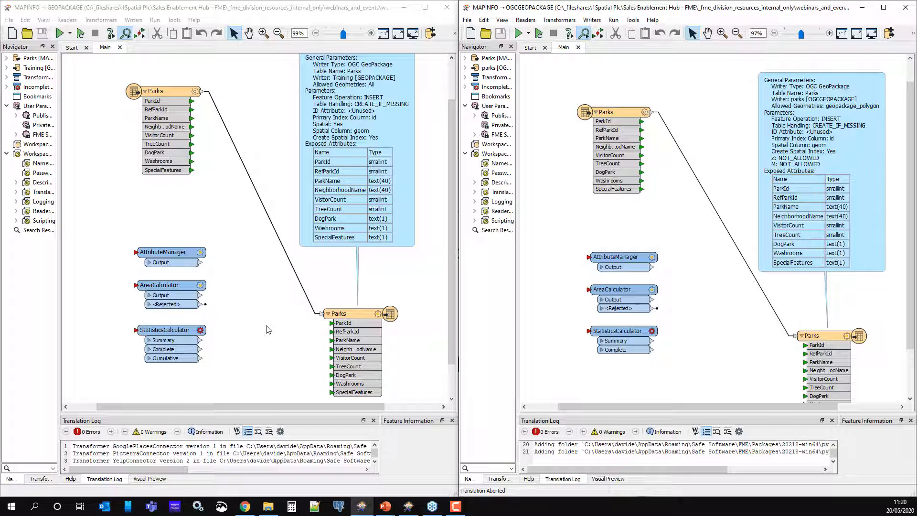
- Reposition the Parks writer feature type and its annotation in the OGC GeoPackage workspace
left_click_drag(825, 338, 806, 339)
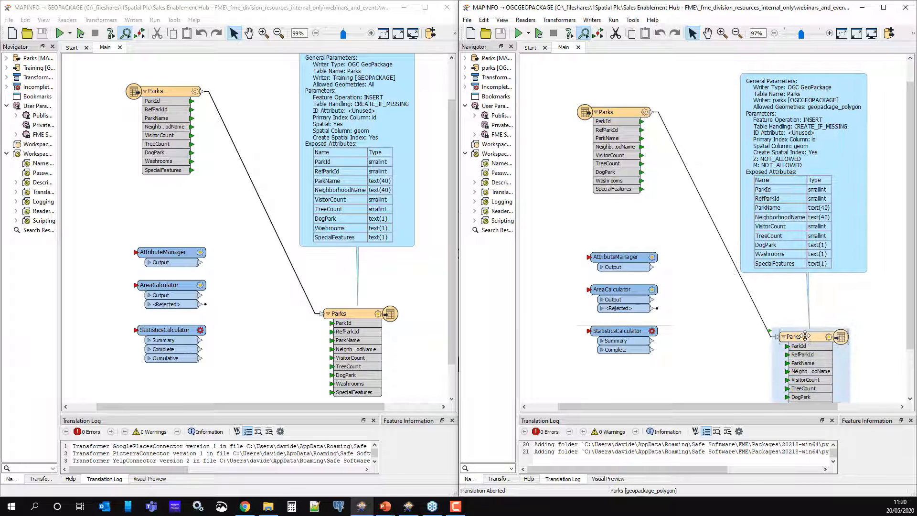
left_click_drag(803, 209, 804, 231)
scroll(803, 232, "up", 3)
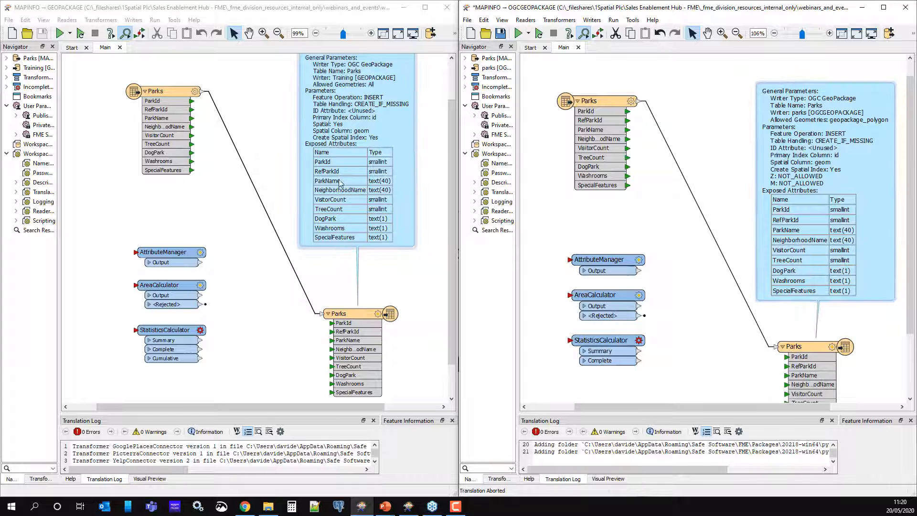
left_click_drag(349, 192, 355, 228)
scroll(354, 228, "up", 2)
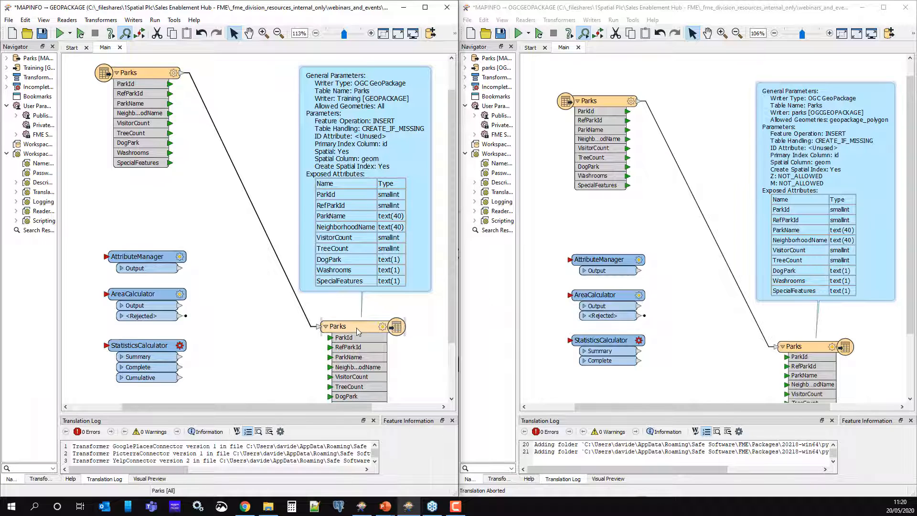
- Inspect the Parks writer feature type's parameters and user attributes in the GeoPackage workspace without changing them
left_click(383, 327)
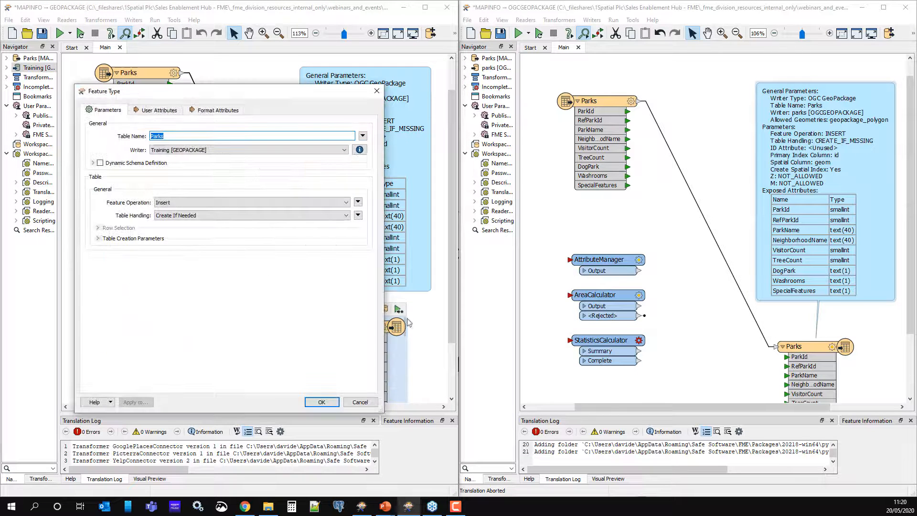
left_click(147, 111)
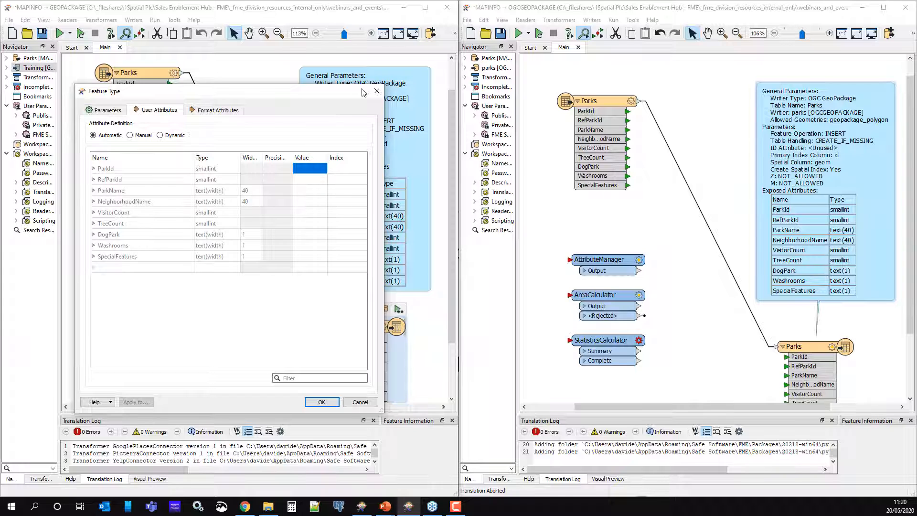
left_click(376, 92)
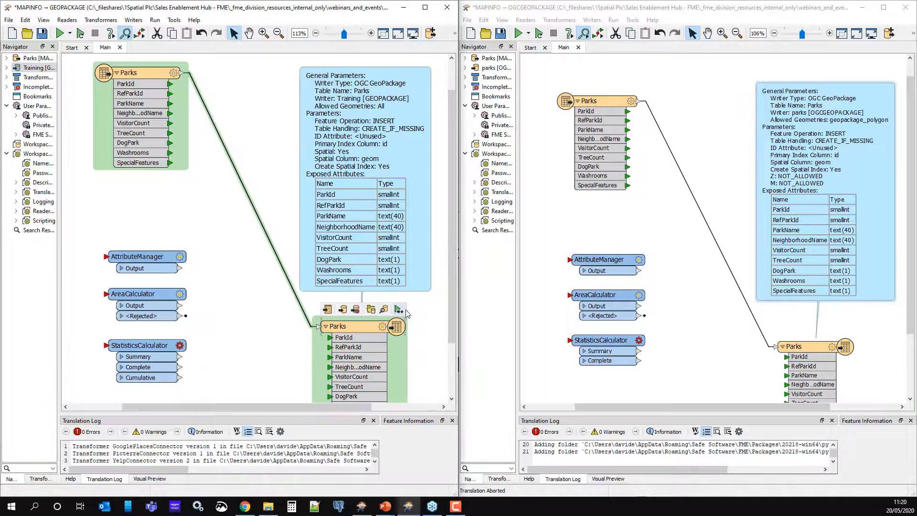
left_click(239, 352)
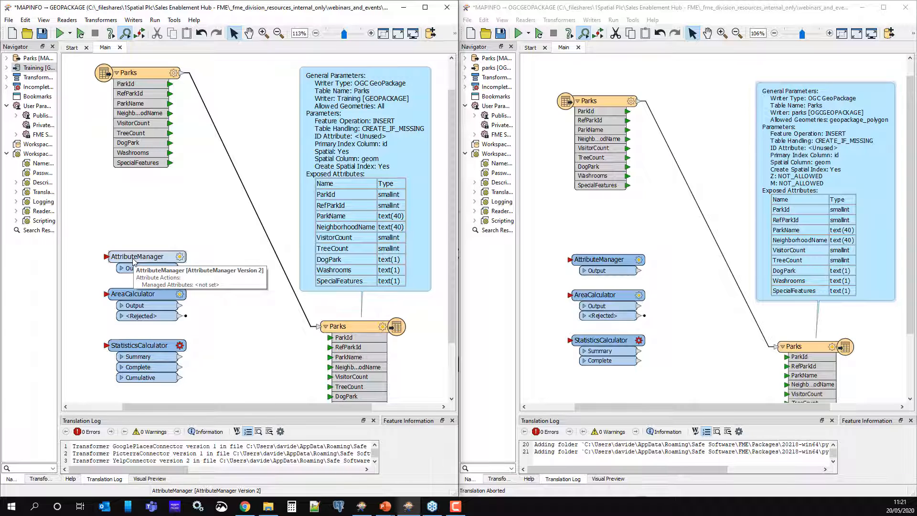
- Insert an AttributeManager between the Parks reader and writer and rename NeighborhoodName to Neighborhood
left_click_drag(133, 260, 183, 211)
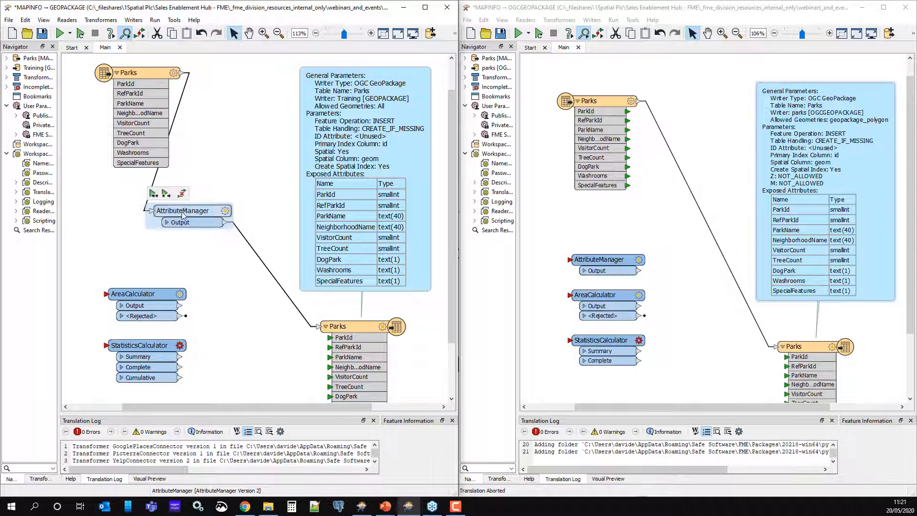
left_click(227, 211)
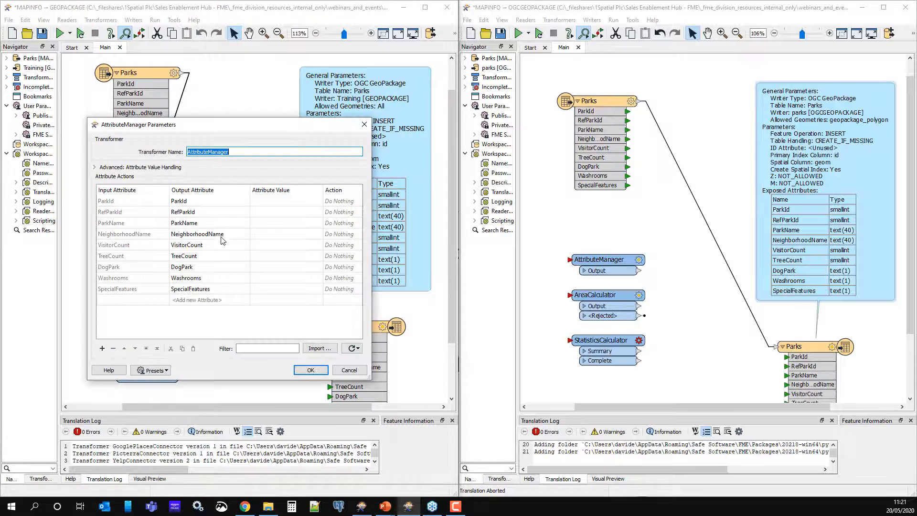
left_click_drag(231, 127, 174, 123)
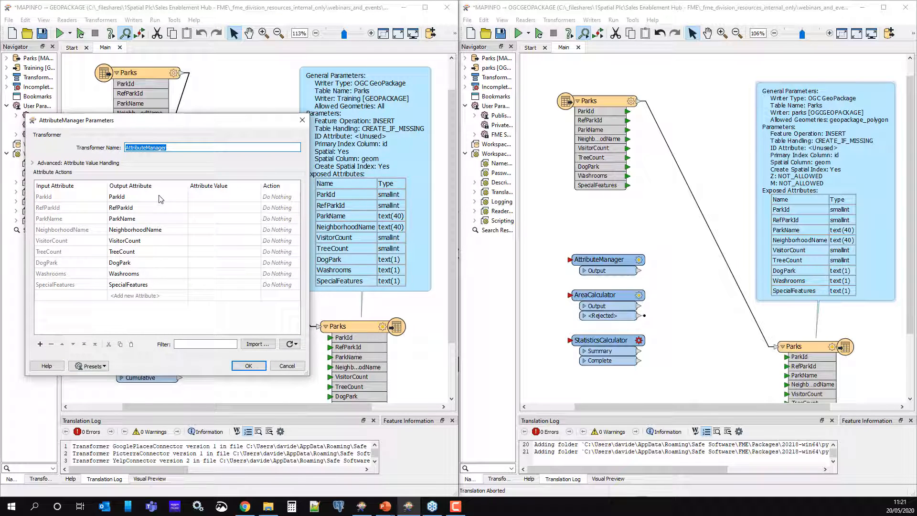
left_click(152, 230)
left_click_drag(149, 228, 171, 228)
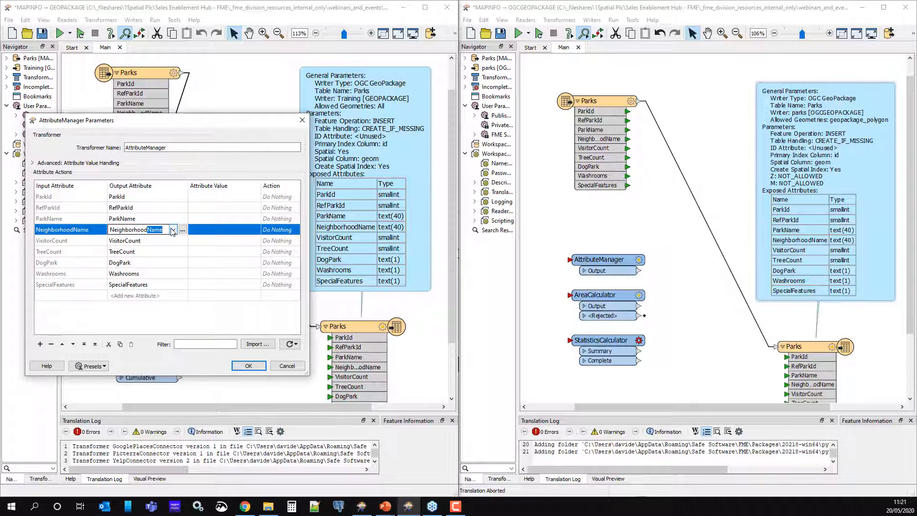
key("Delete")
- Rename VisitorCount to Visitors and apply the AttributeManager settings
left_click(143, 241)
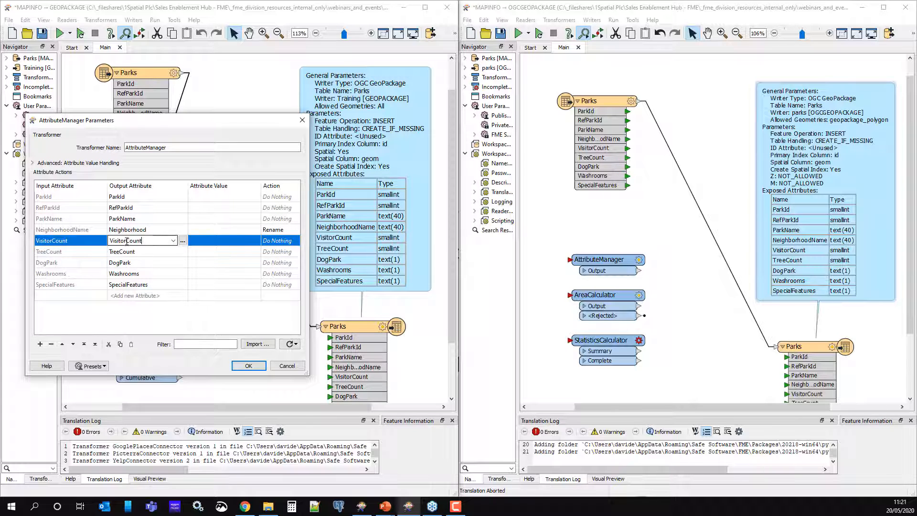
left_click_drag(124, 242, 163, 241)
key("Delete")
key("Return")
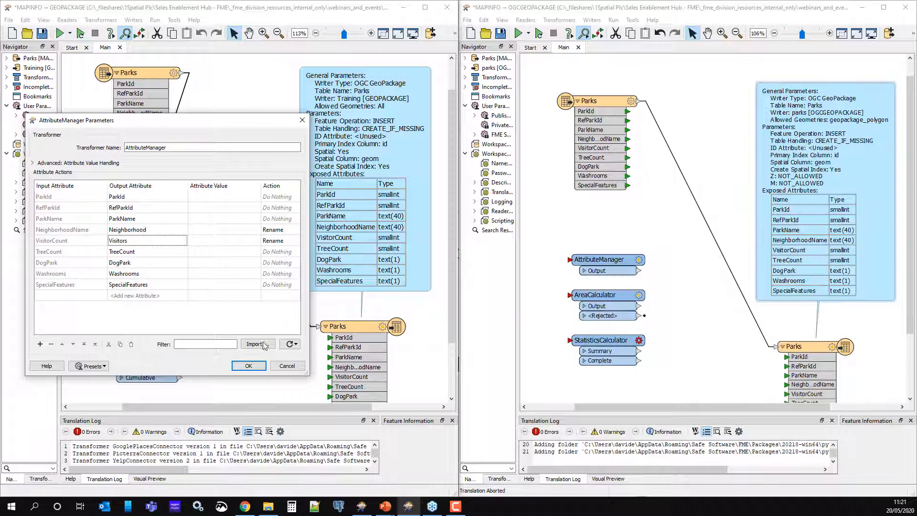
left_click(248, 365)
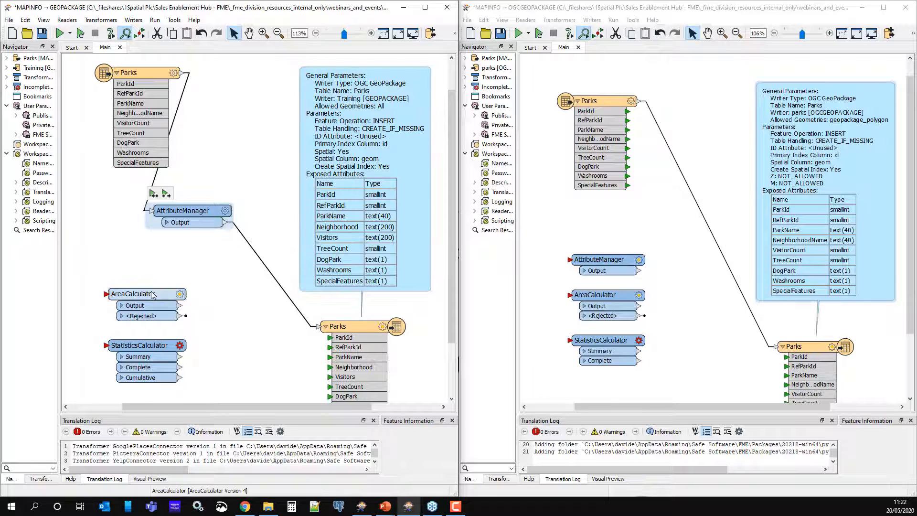
- Insert AreaCalculator and StatisticsCalculator before the Parks writer, routing the StatisticsCalculator's Complete output to the writer
mouse_move(136, 294)
left_mouse_down()
mouse_move(284, 264)
mouse_move(196, 248)
mouse_move(178, 259)
left_mouse_up()
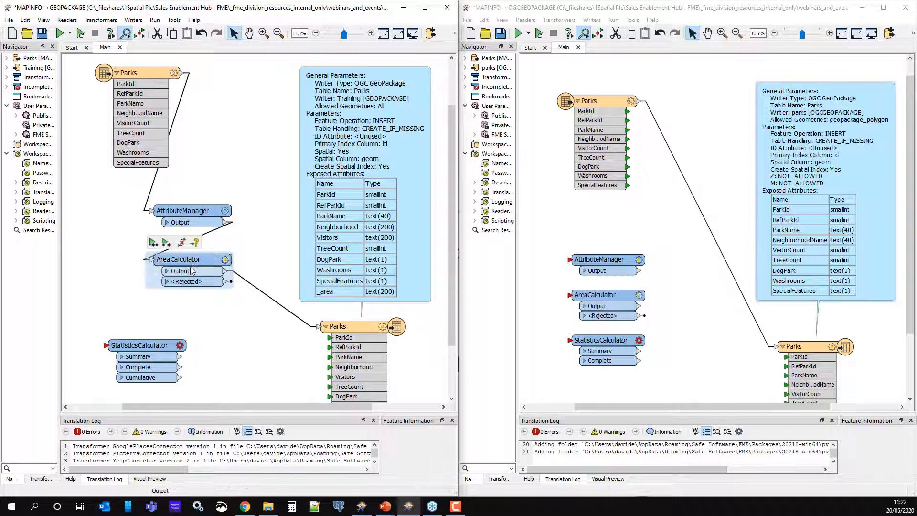
left_click_drag(139, 343, 303, 294)
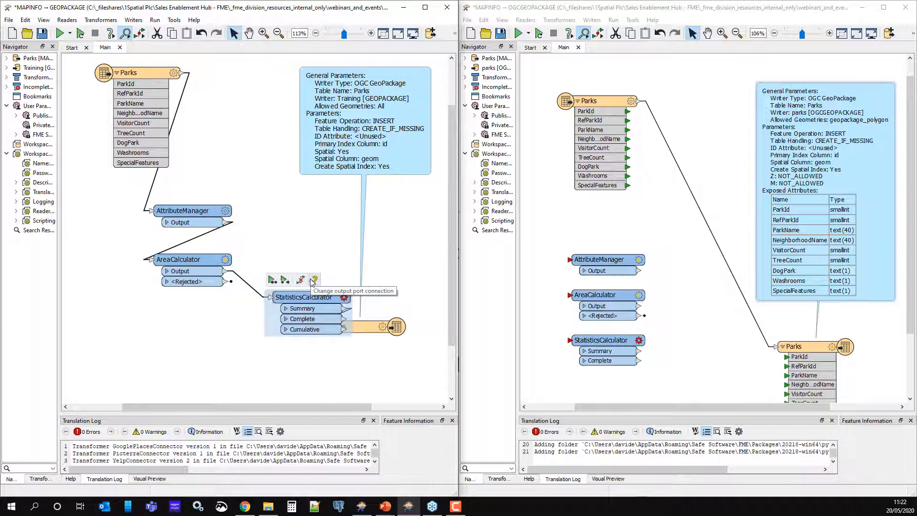
left_click(312, 280)
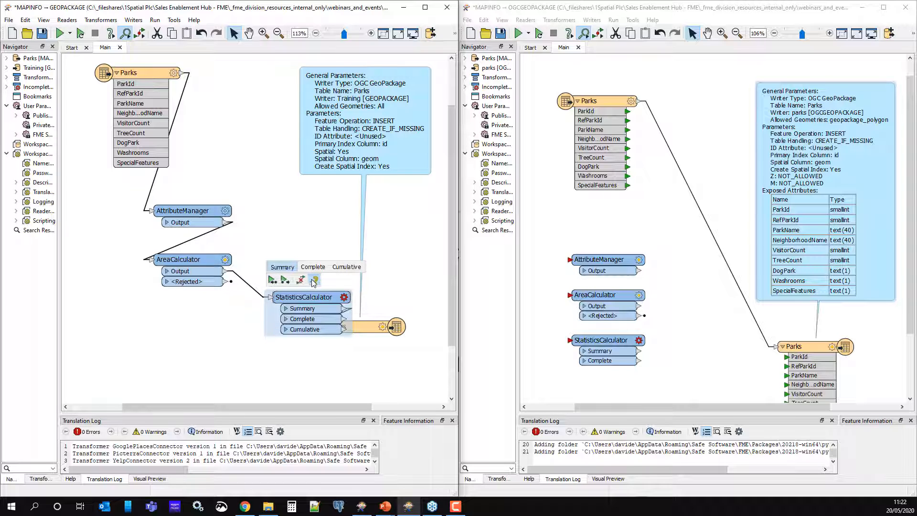
left_click(313, 266)
left_click(257, 367)
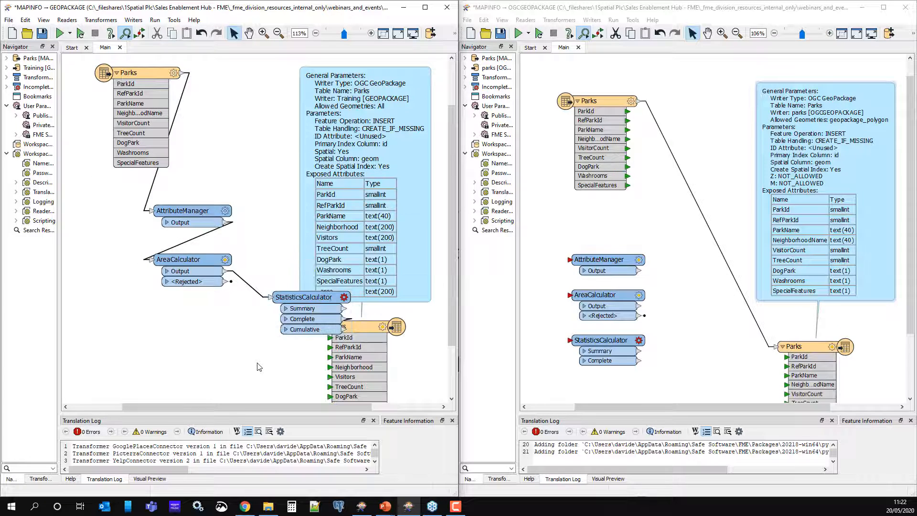
left_click_drag(313, 297, 195, 327)
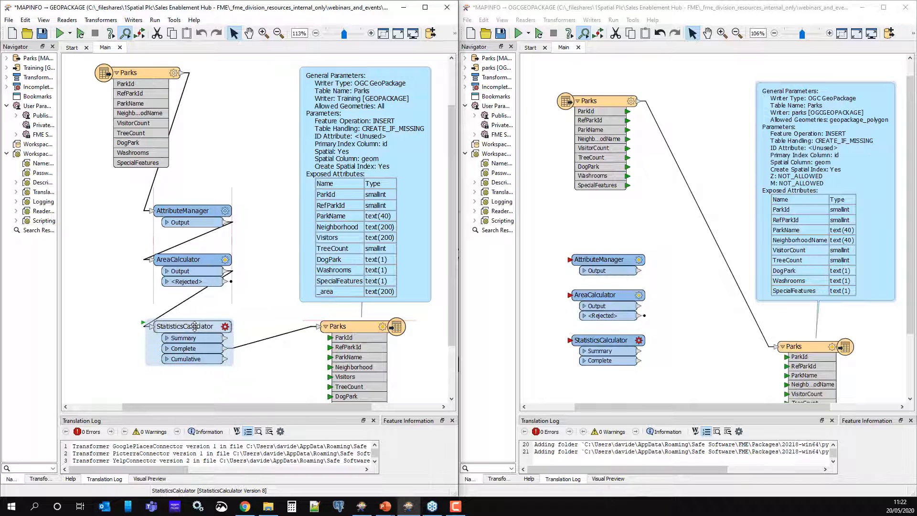
- Set the StatisticsCalculator to analyze the _area attribute
left_click(225, 326)
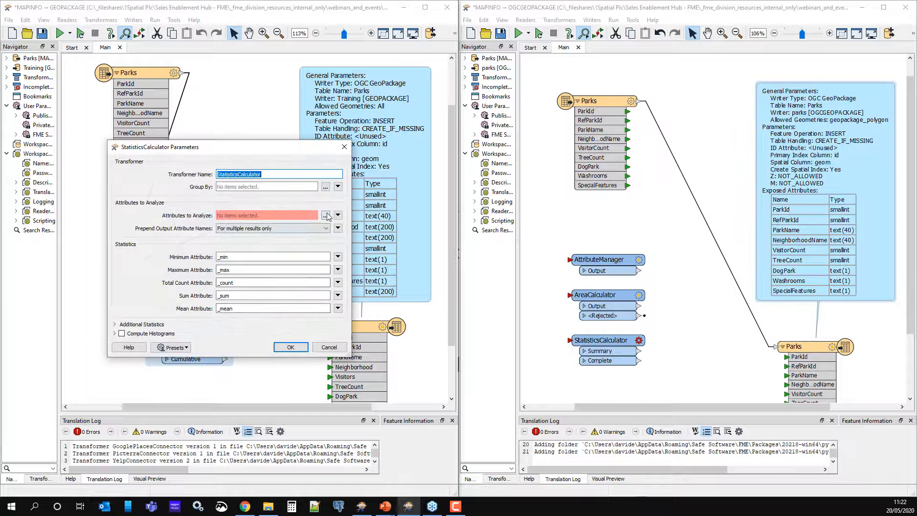
left_click(326, 216)
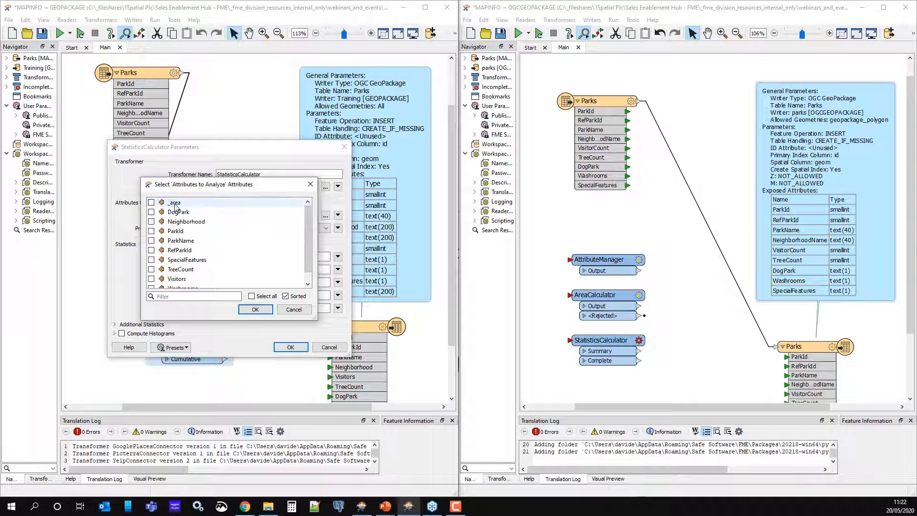
left_click(175, 203)
left_click(255, 310)
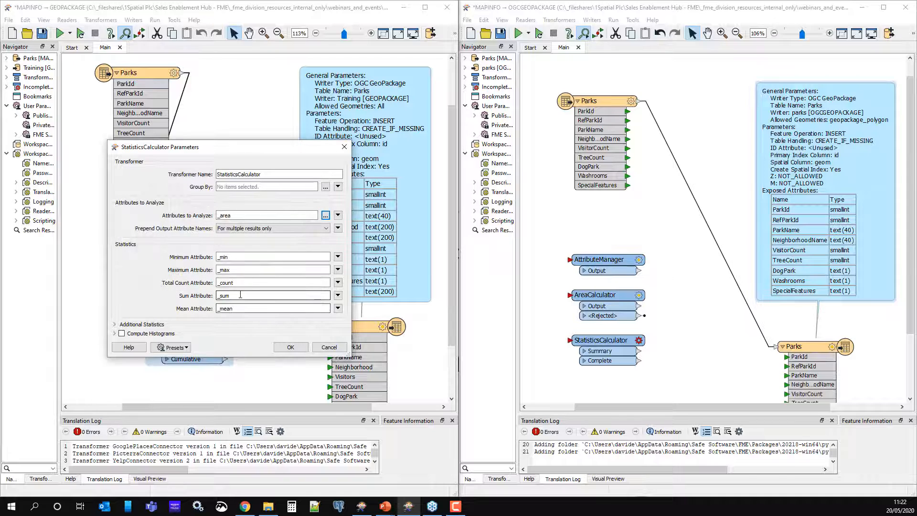
- Clear the Total Count and Sum attribute names and apply the StatisticsCalculator settings
double_click(241, 287)
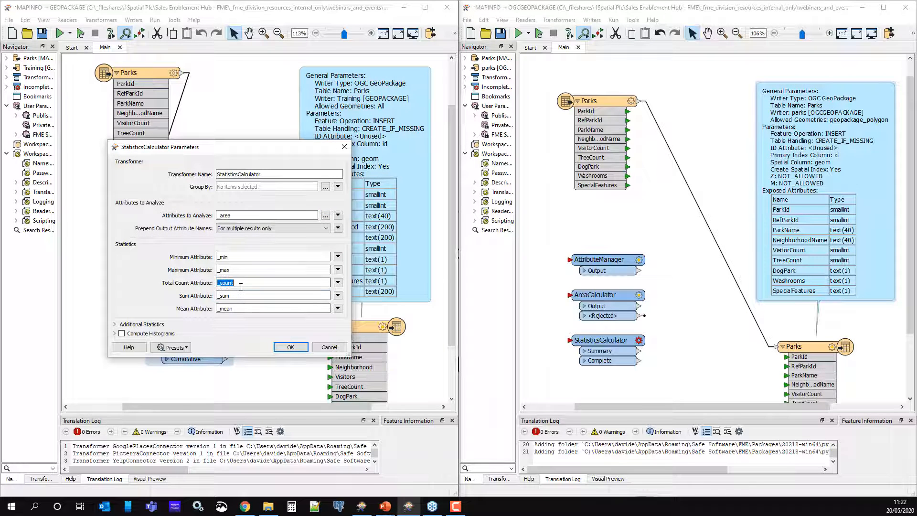
key("Delete")
key("Tab")
key("Delete")
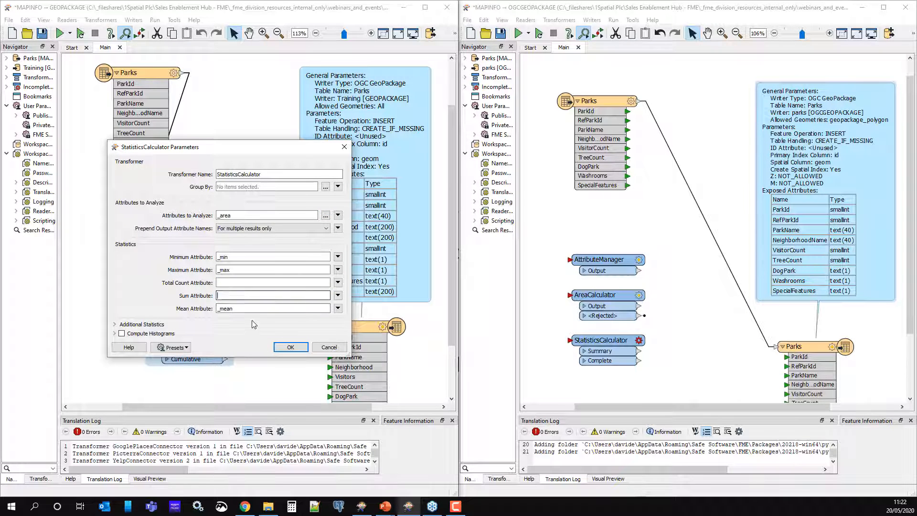
left_click(288, 347)
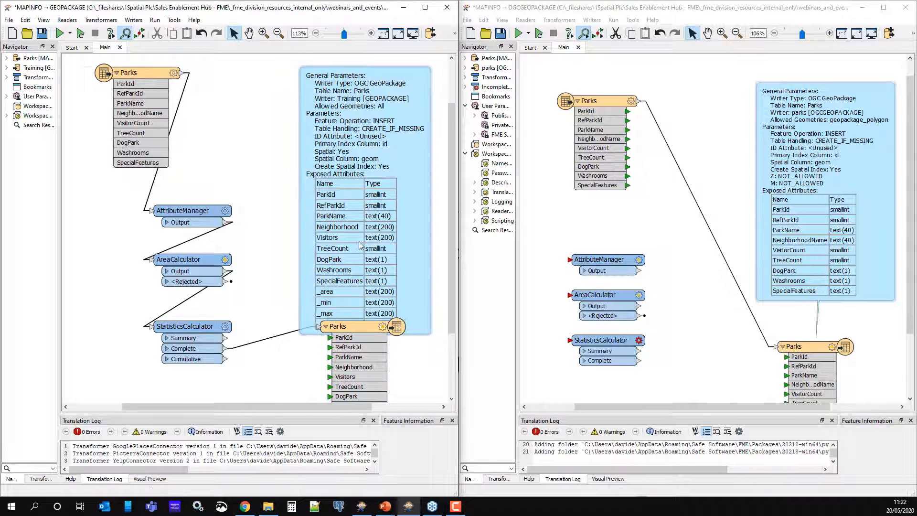
left_click_drag(356, 218, 356, 218)
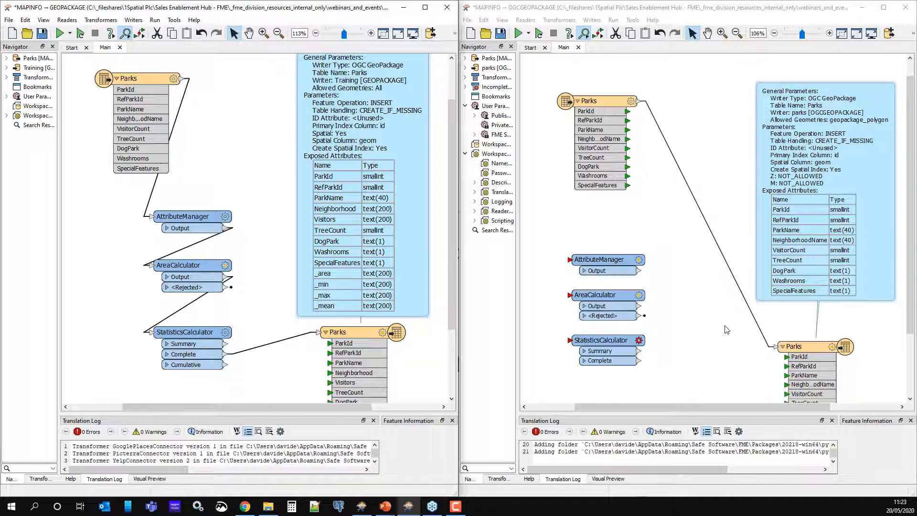
- Insert an AttributeManager into the OGC GeoPackage workspace's Parks flow and rename NeighborhoodName to Neighborhood
left_click_drag(594, 257, 602, 229)
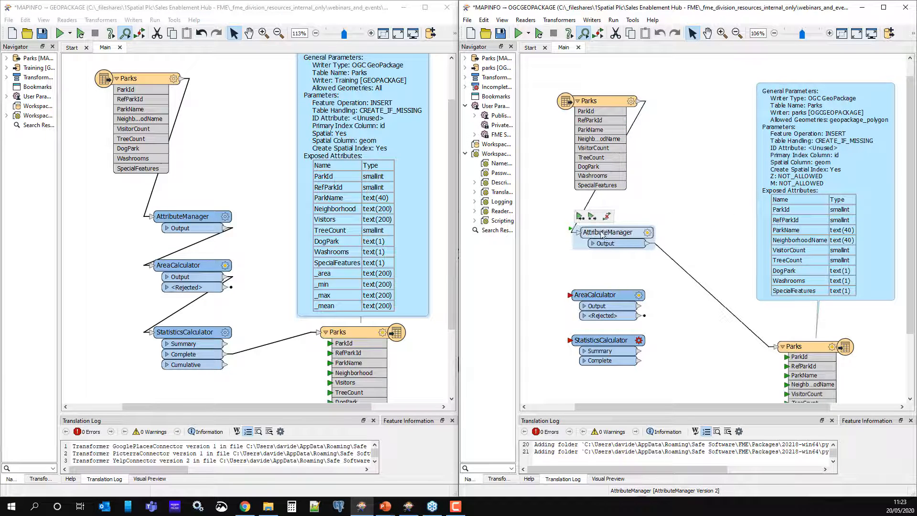
left_click(649, 234)
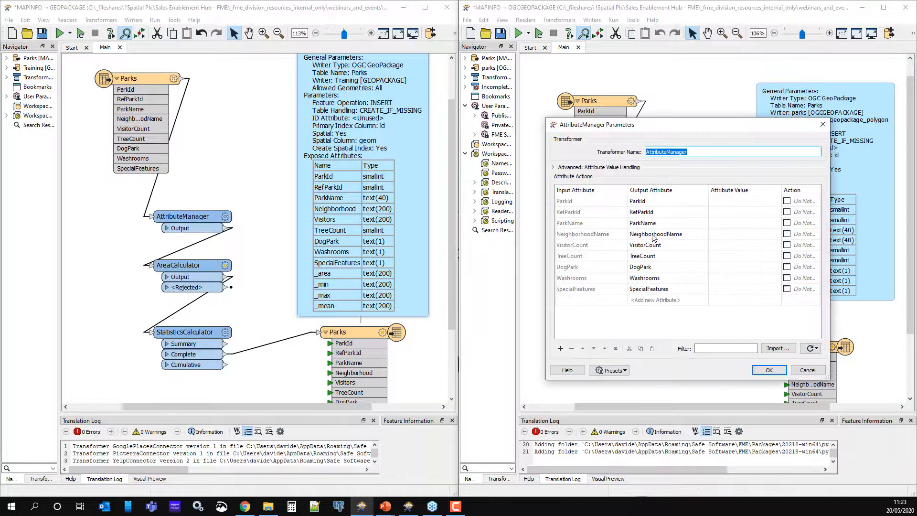
double_click(671, 233)
key("BackSpace")
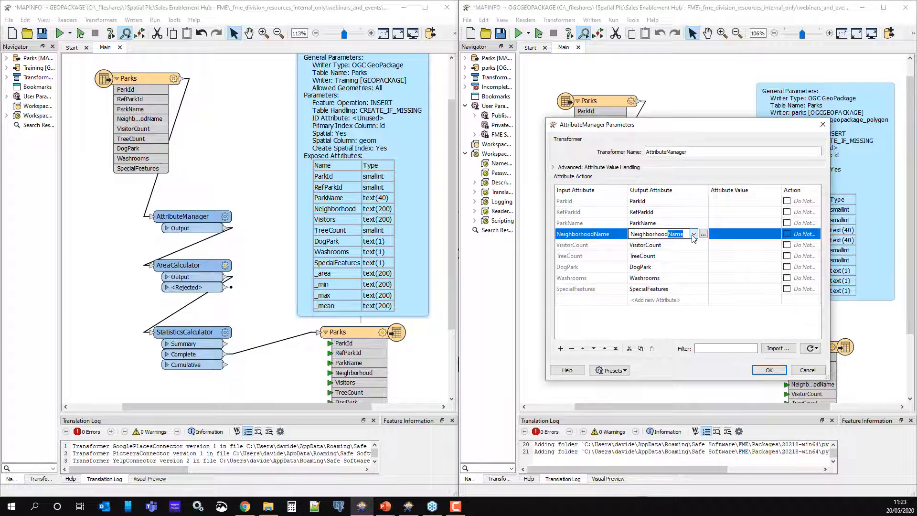
- Change the VisitorCount output name to Visitors and confirm the AttributeManager parameters
left_click(662, 245)
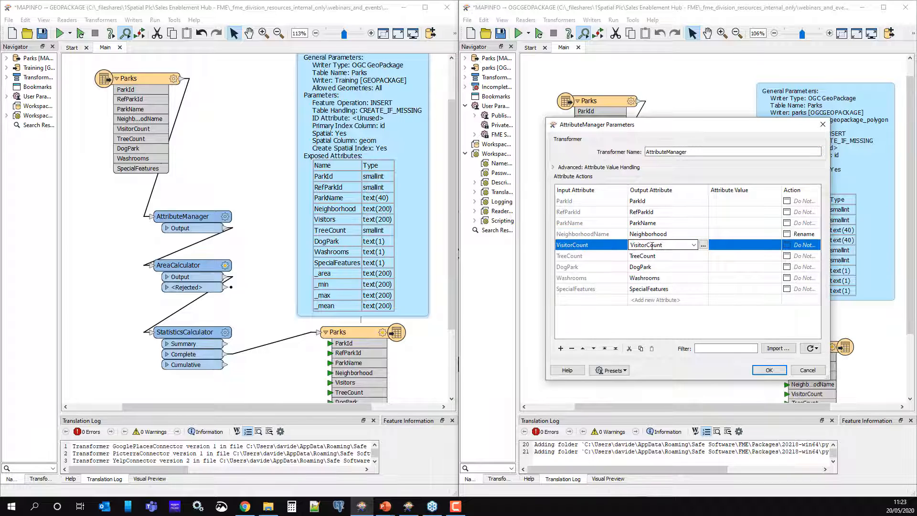
left_click_drag(645, 245, 667, 245)
key("BackSpace")
left_click(658, 327)
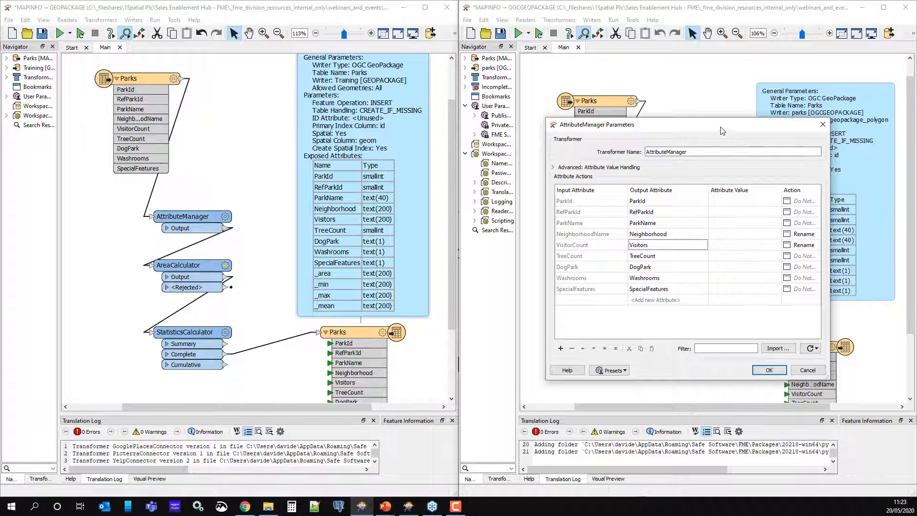
left_click_drag(722, 130, 652, 124)
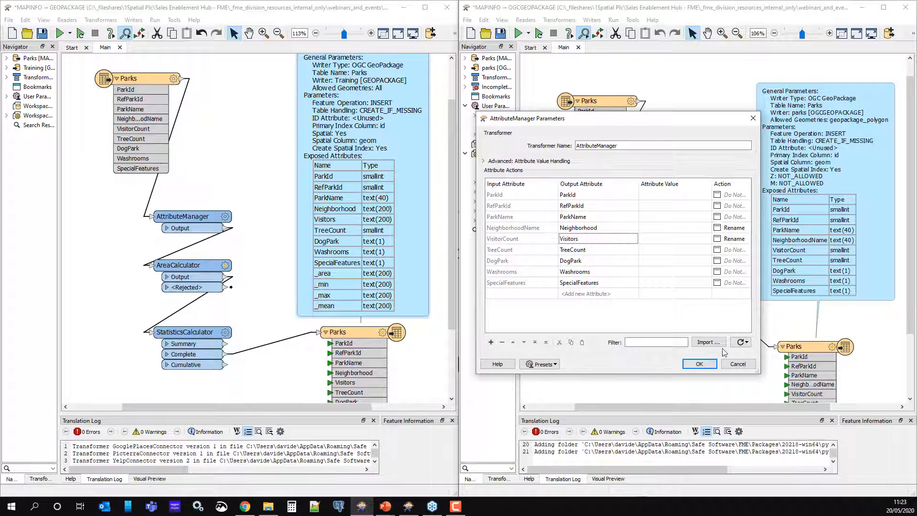
left_click(699, 364)
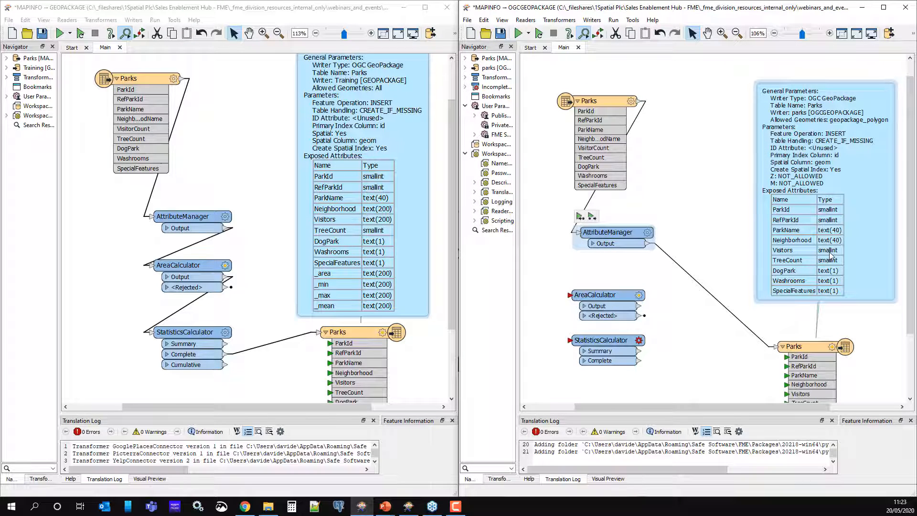
- Insert the AreaCalculator and StatisticsCalculator before the Parks writer in the OGC GeoPackage workspace
mouse_move(596, 299)
left_mouse_down()
mouse_move(716, 275)
mouse_move(604, 280)
left_mouse_up()
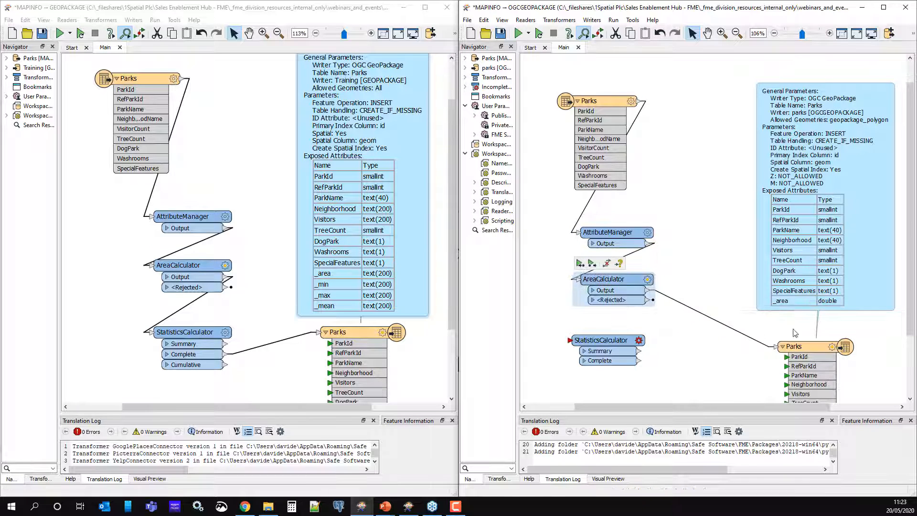
mouse_move(605, 341)
left_mouse_down()
mouse_move(731, 313)
mouse_move(622, 342)
left_mouse_up()
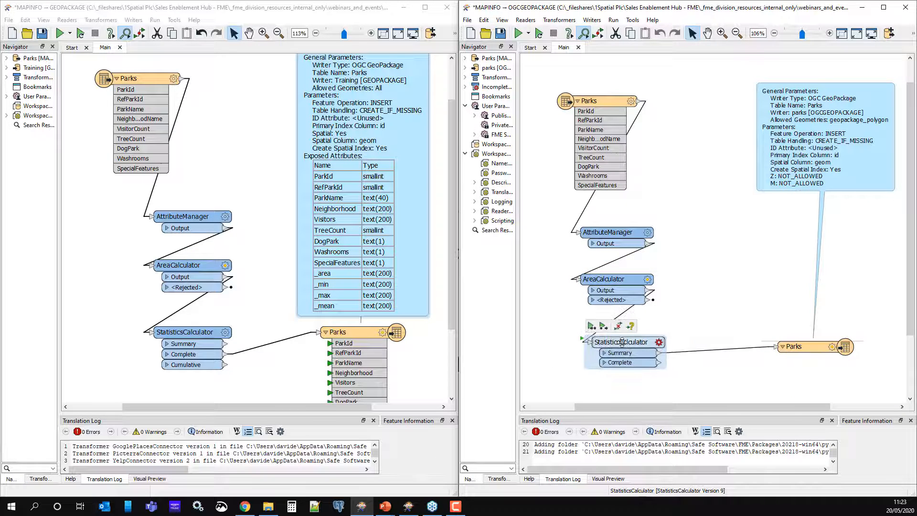
- Set the OGC GeoPackage StatisticsCalculator to compute Min, Max and Mean of _area, apply it, and nudge the transformer into place
left_click(659, 342)
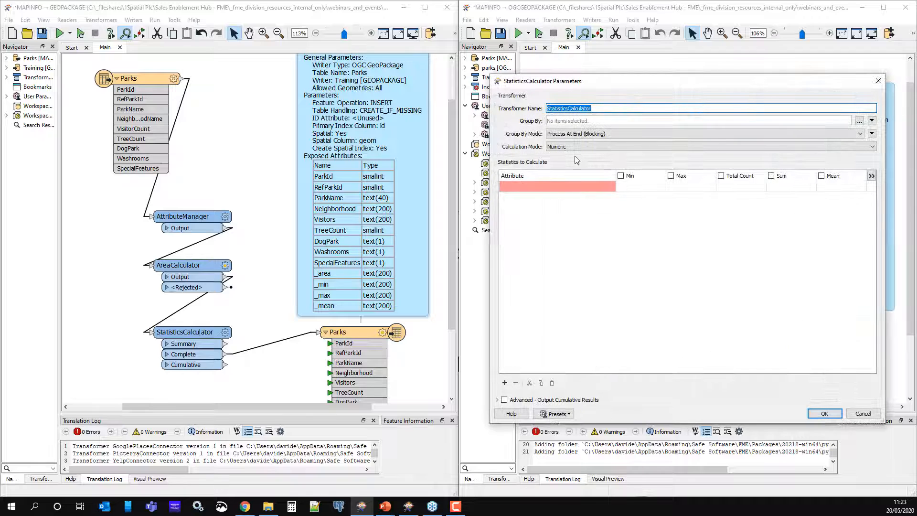
left_click(619, 188)
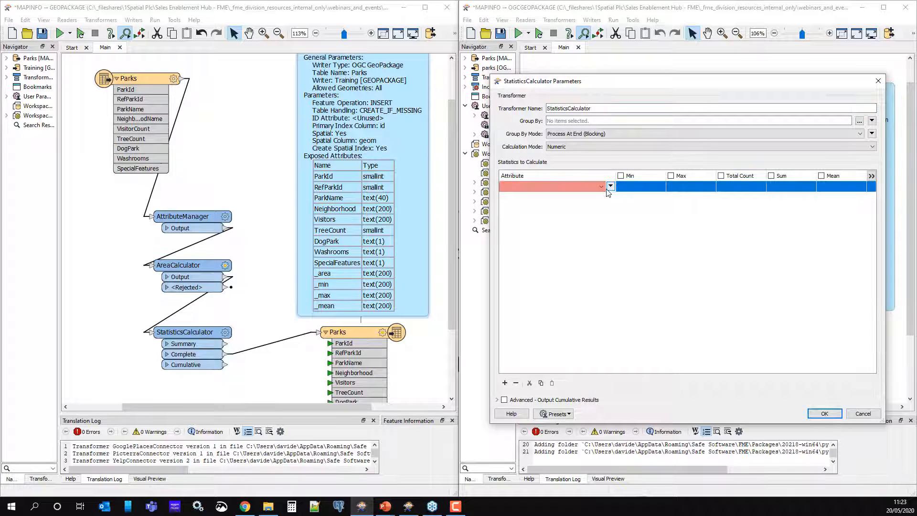
left_click(602, 187)
left_click(582, 195)
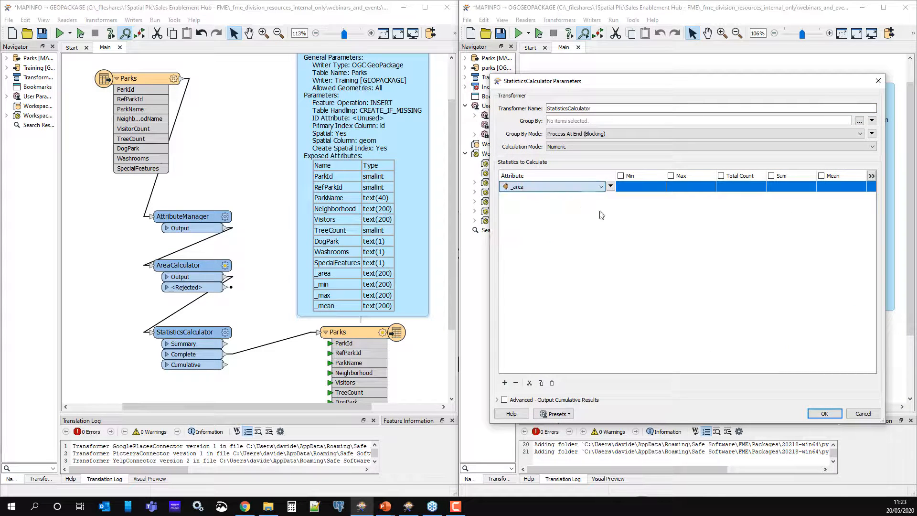
left_click(621, 176)
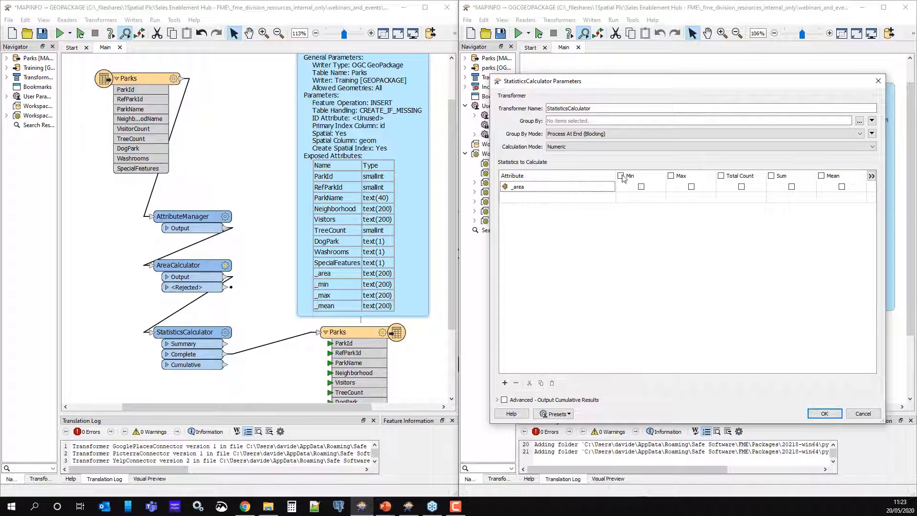
left_click(672, 175)
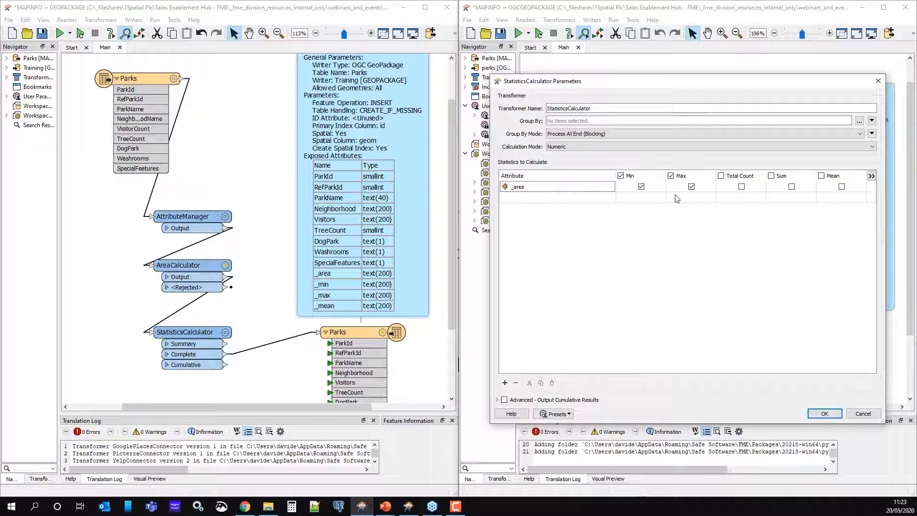
left_click(822, 175)
left_click(825, 413)
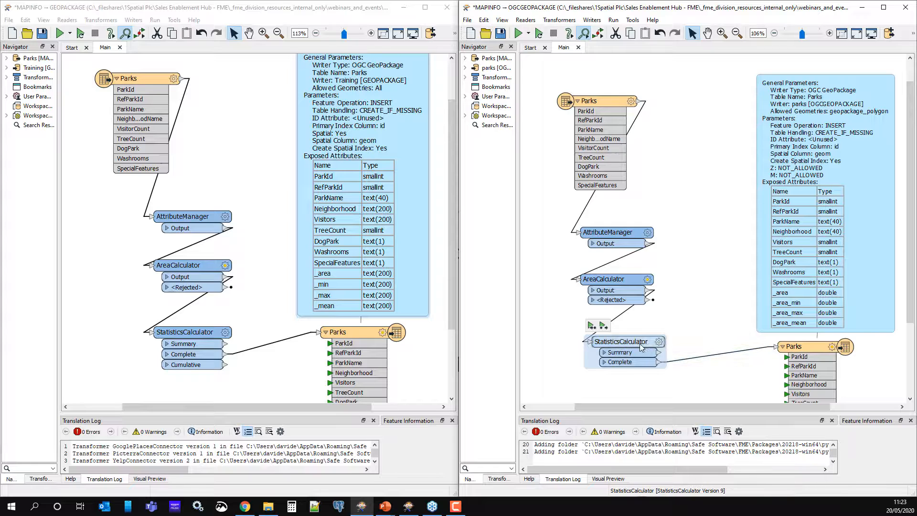
left_click_drag(642, 342, 631, 336)
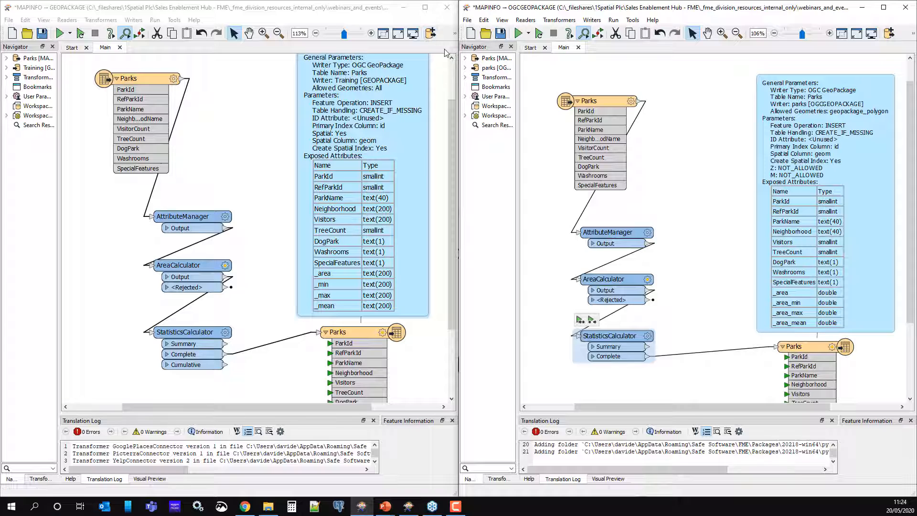
left_click(404, 8)
left_click(863, 8)
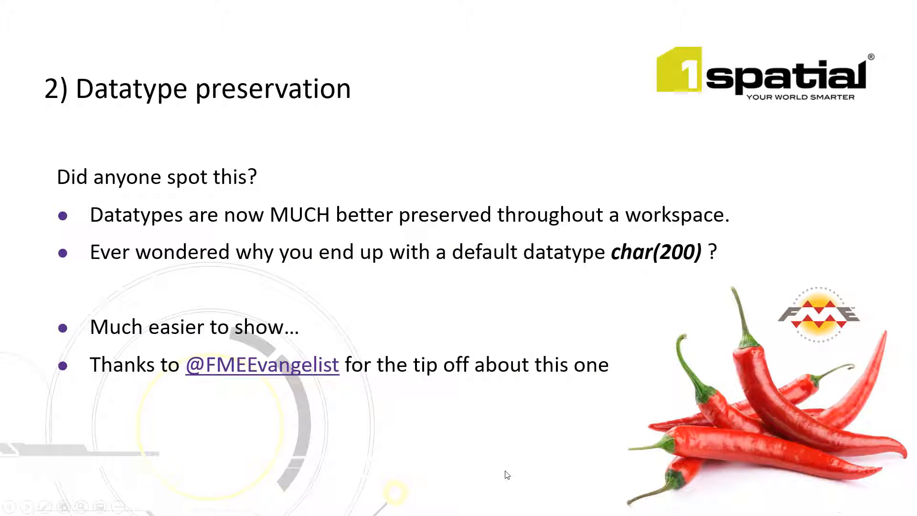
left_click(591, 402)
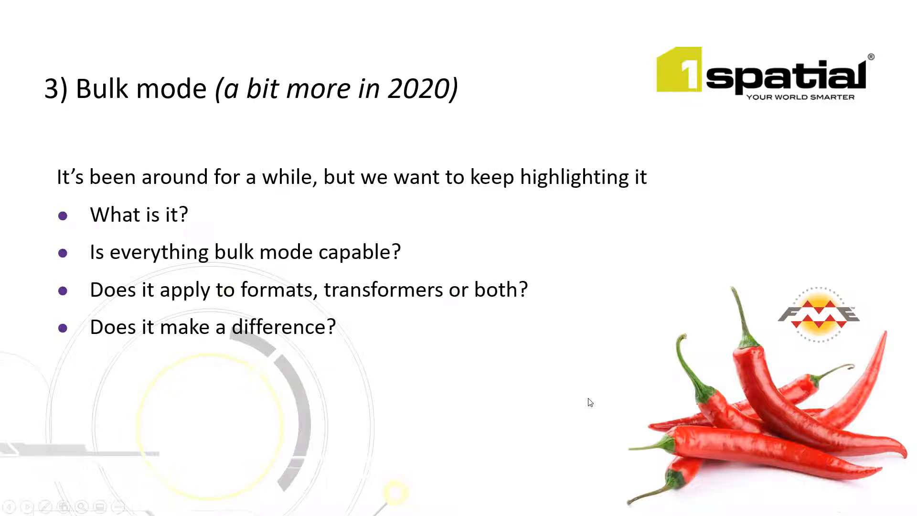
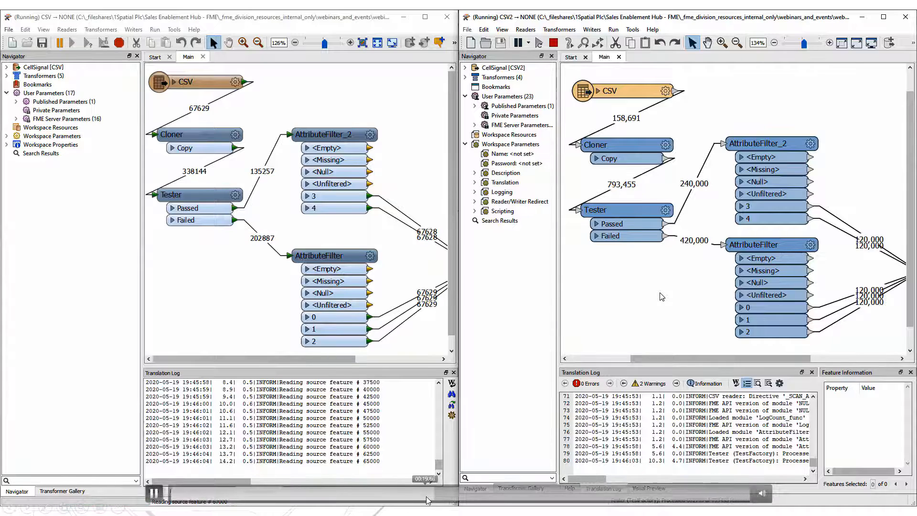
- Restart playback of the side-by-side comparison video of the two workspaces running
left_click_drag(424, 497, 172, 499)
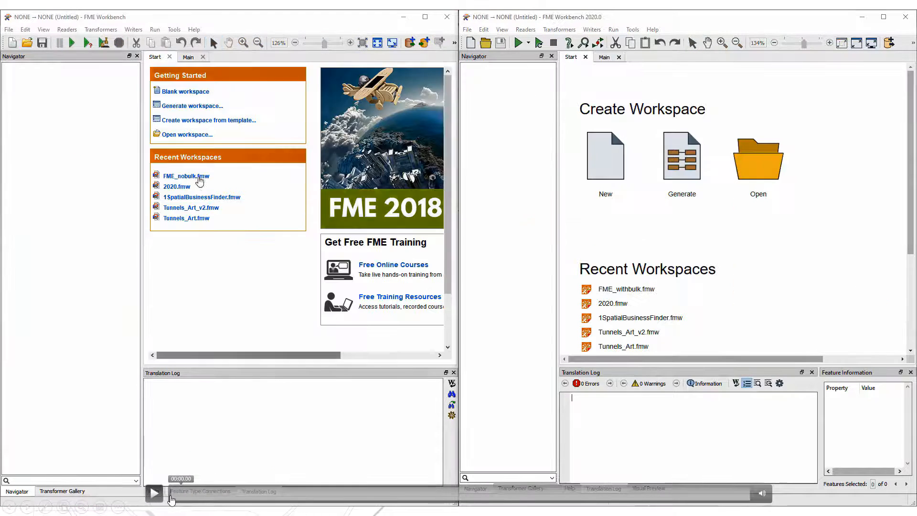
left_click(154, 496)
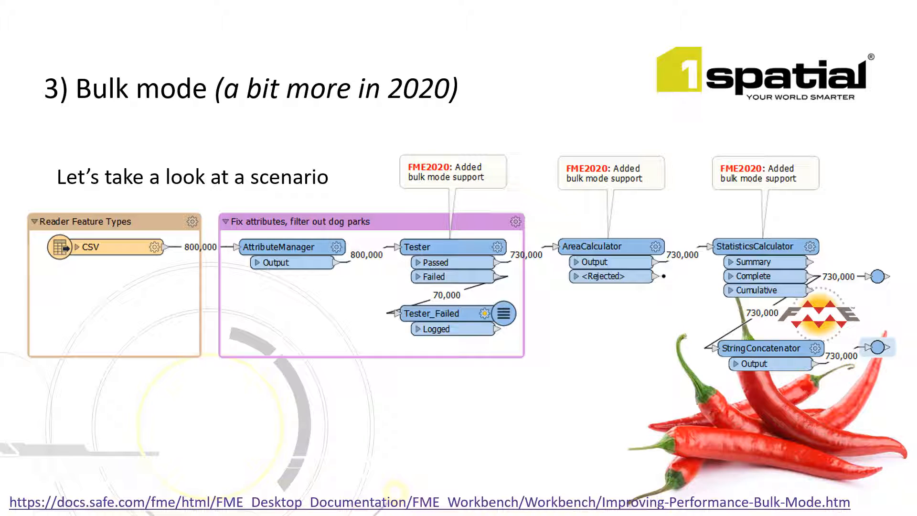
- Switch back to FME Workbench and close the OGC GeoPackage workspace without saving
key("alt+Tab")
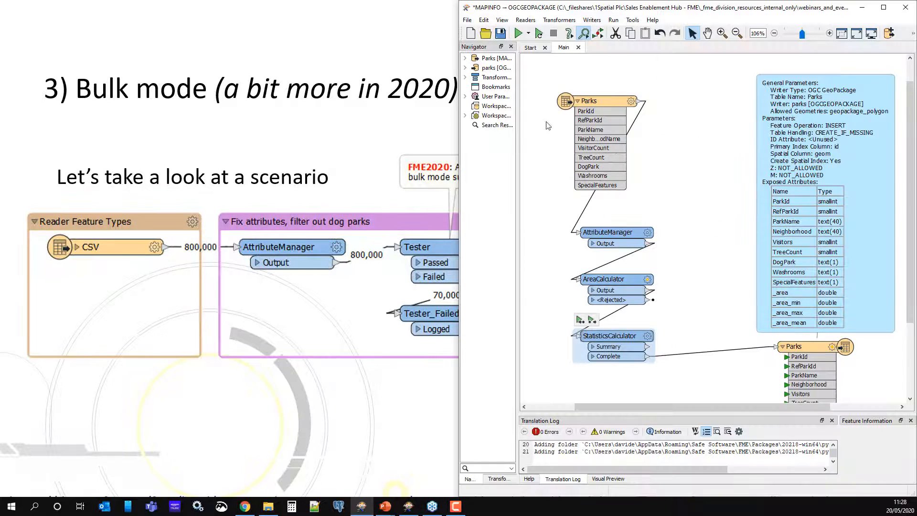
left_click(578, 48)
left_click(814, 271)
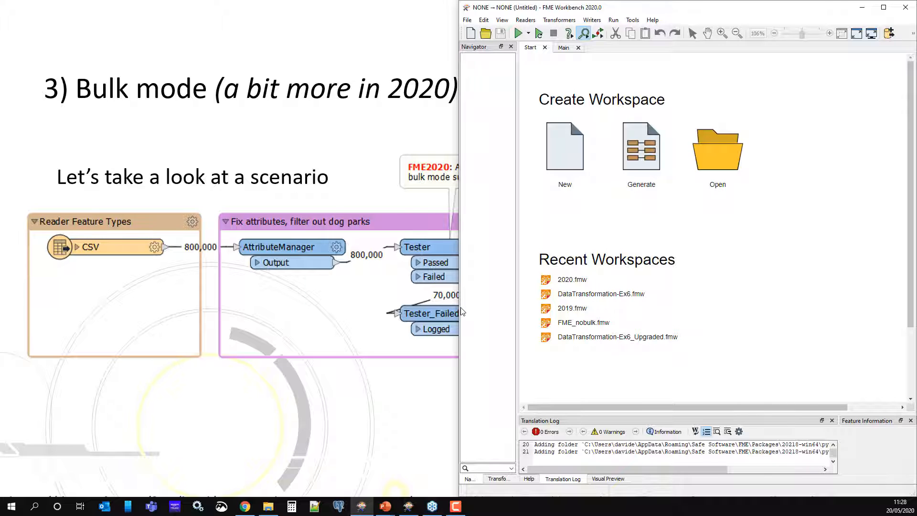
- Open the recent workspace DataTransformation-Ex6.fmw in FME Workbench 2020
left_click_drag(407, 310, 223, 310)
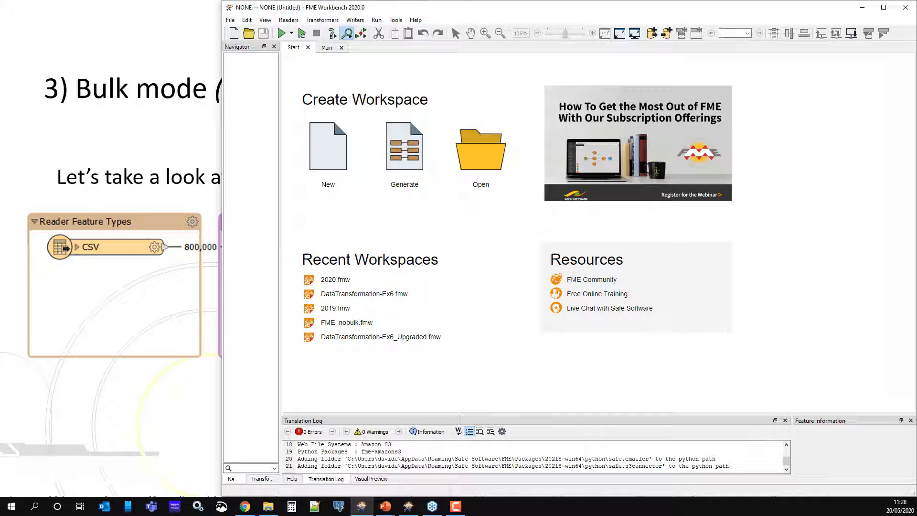
left_click(268, 507)
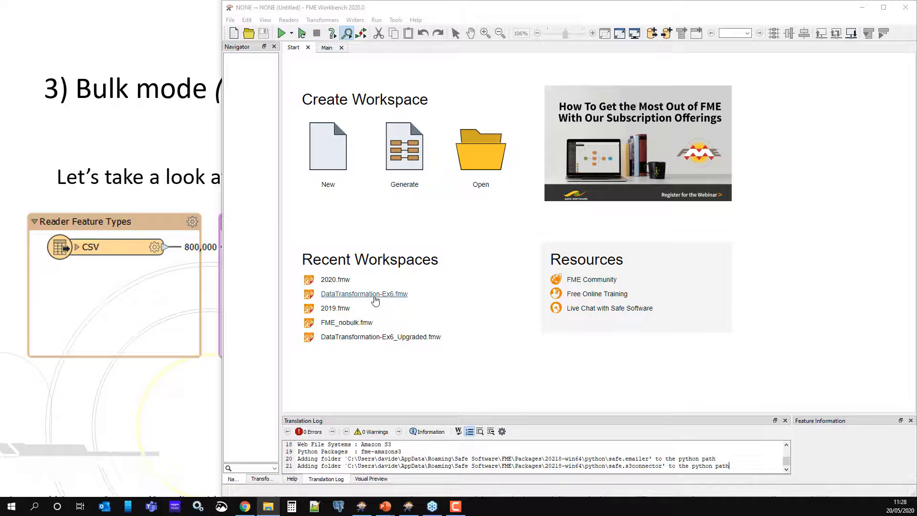
left_click(375, 295)
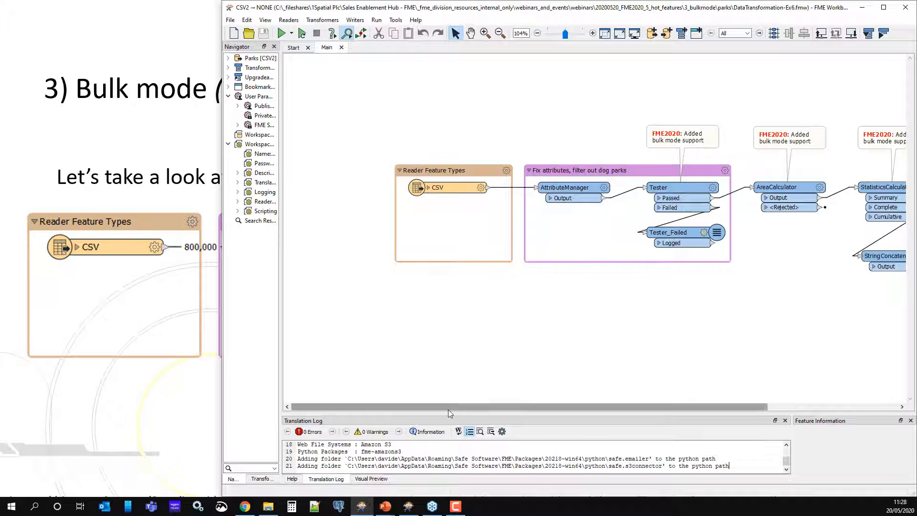
- Run the DataTransformation-Ex6 workspace and stop the translation partway through
left_click_drag(448, 409, 517, 415)
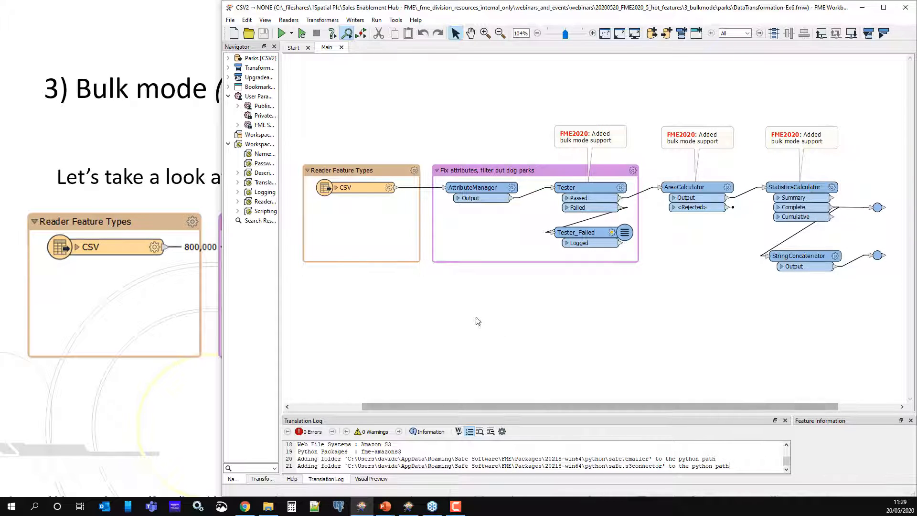
scroll(543, 272, "up", 2)
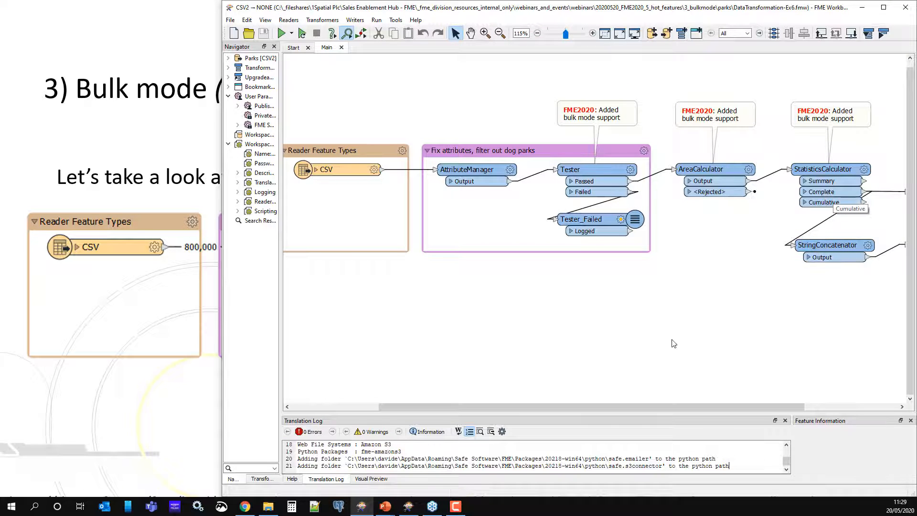
left_click(302, 34)
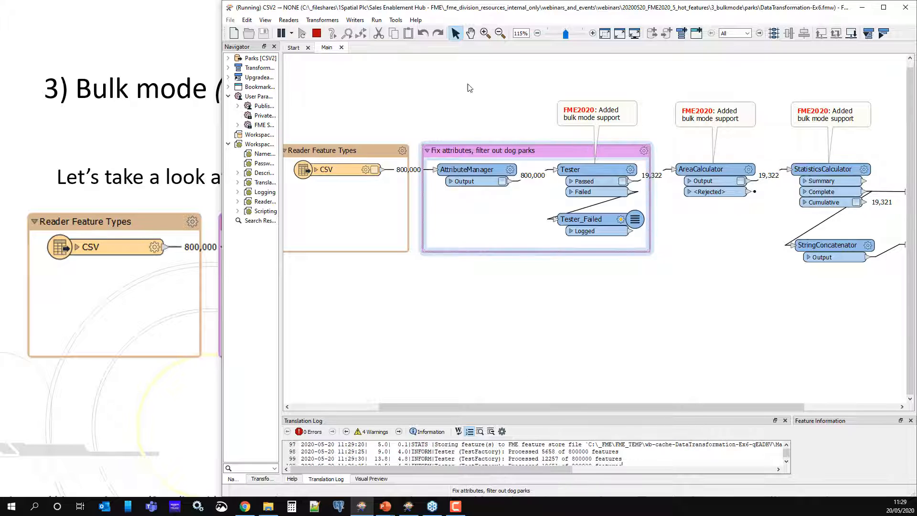
left_click(316, 33)
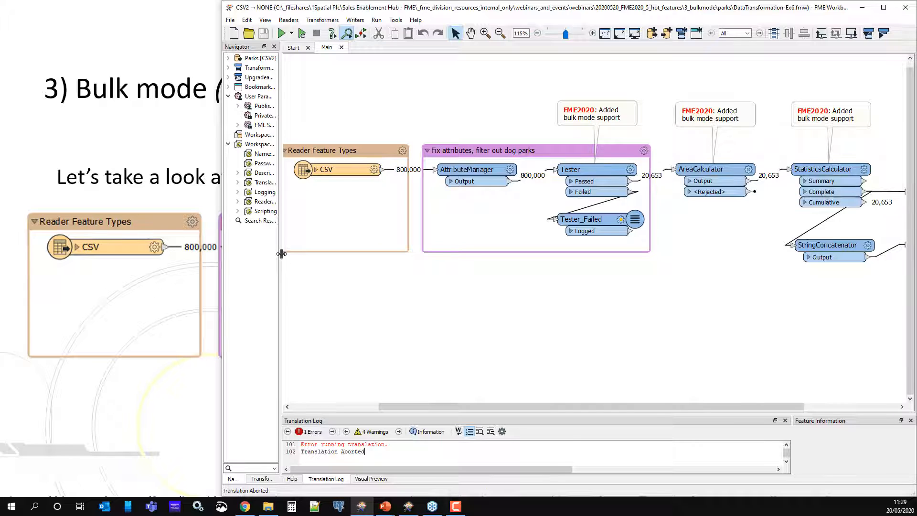
- Expand the Upgradeable Transformers list in the Navigator and its AreaCalculator entry
left_click_drag(281, 254, 401, 274)
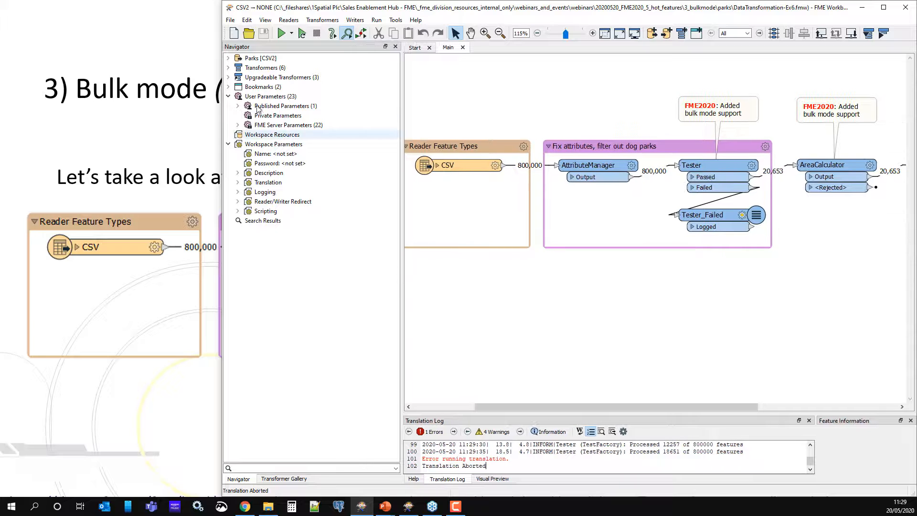
left_click(228, 77)
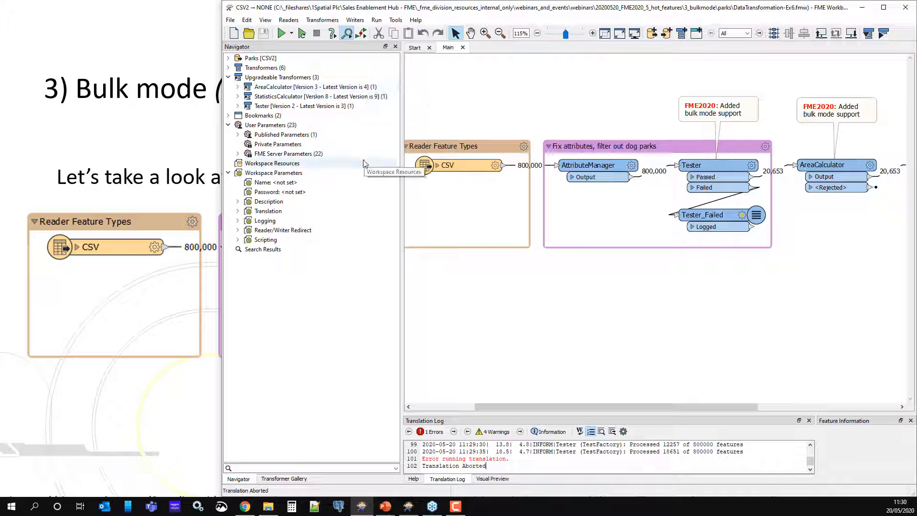
left_click_drag(402, 173, 354, 190)
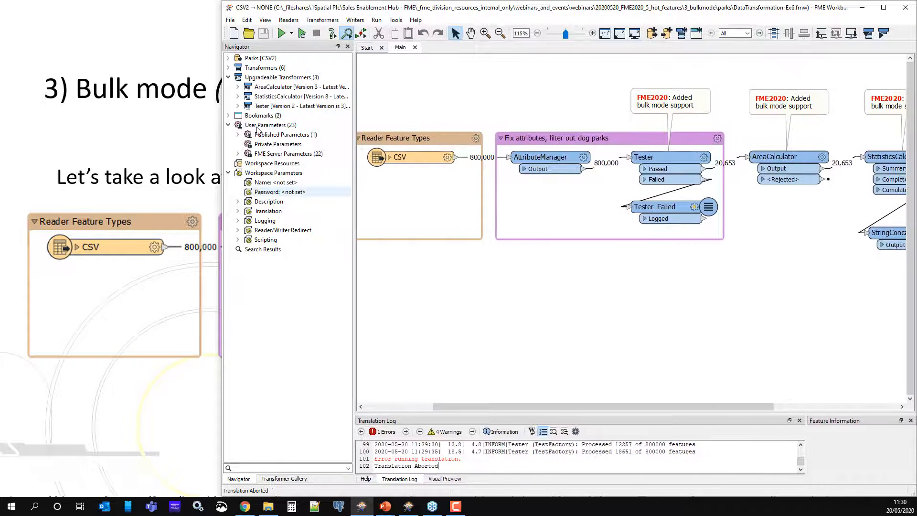
left_click(238, 87)
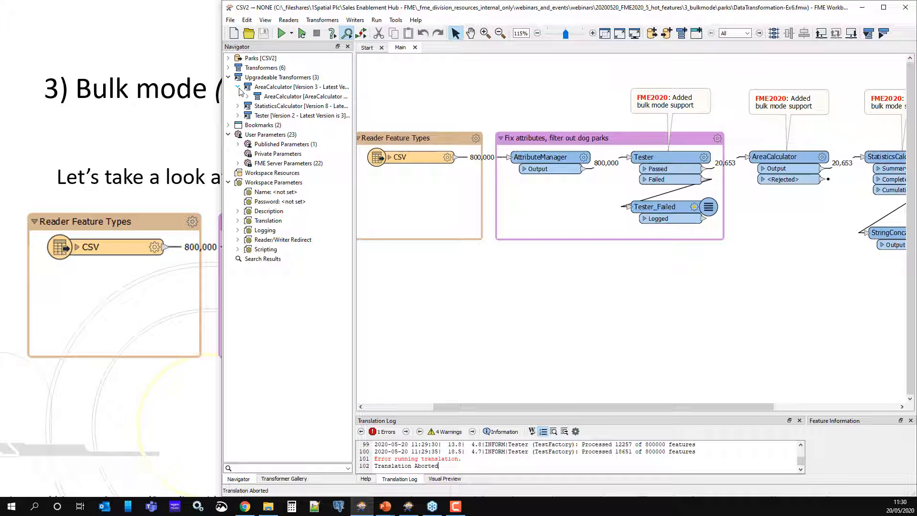
- Start upgrading the AreaCalculator, review its change log, and cancel the upgrade
left_click(270, 98)
right_click(270, 98)
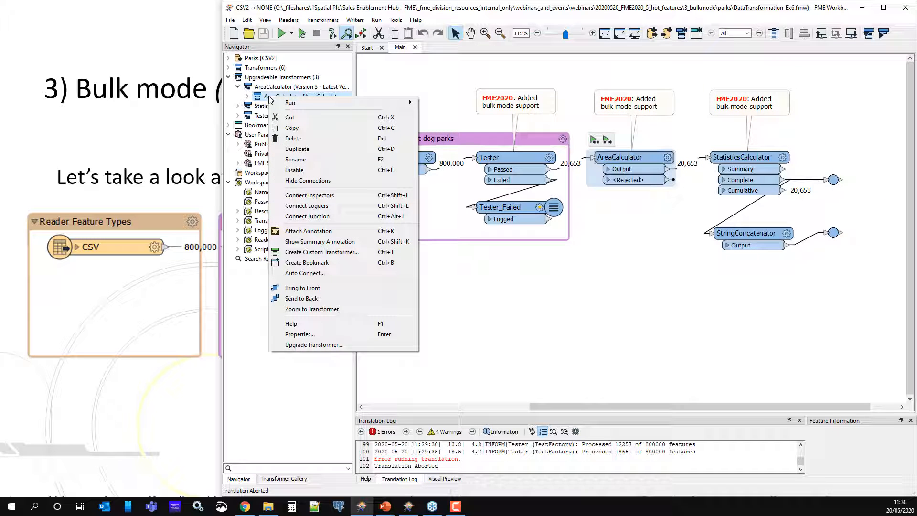
left_click(328, 344)
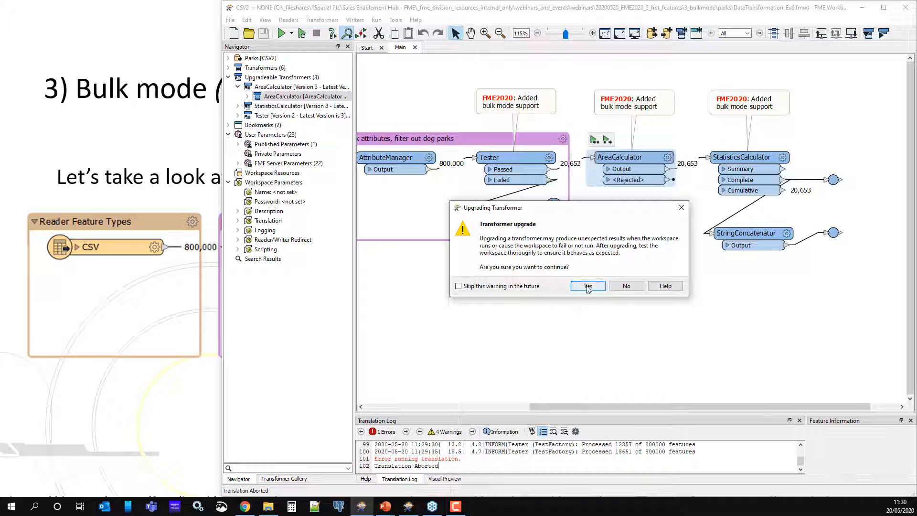
left_click(588, 287)
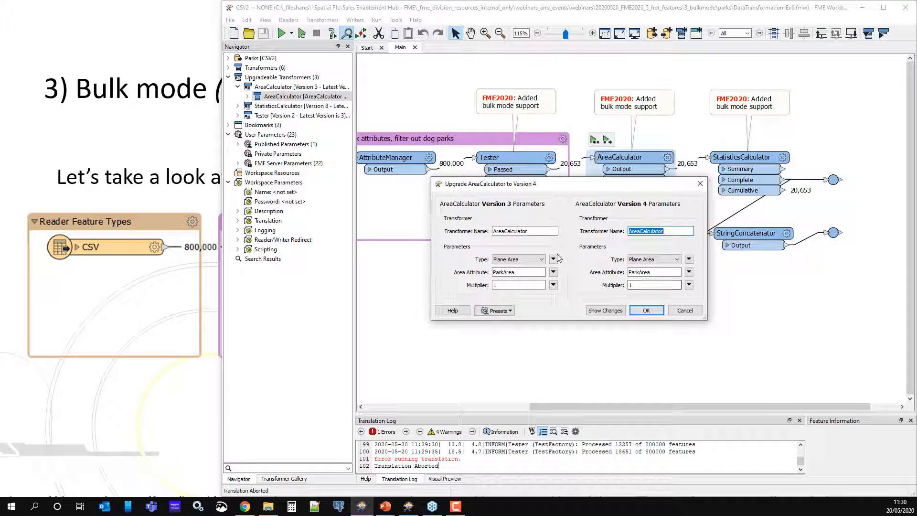
left_click(616, 313)
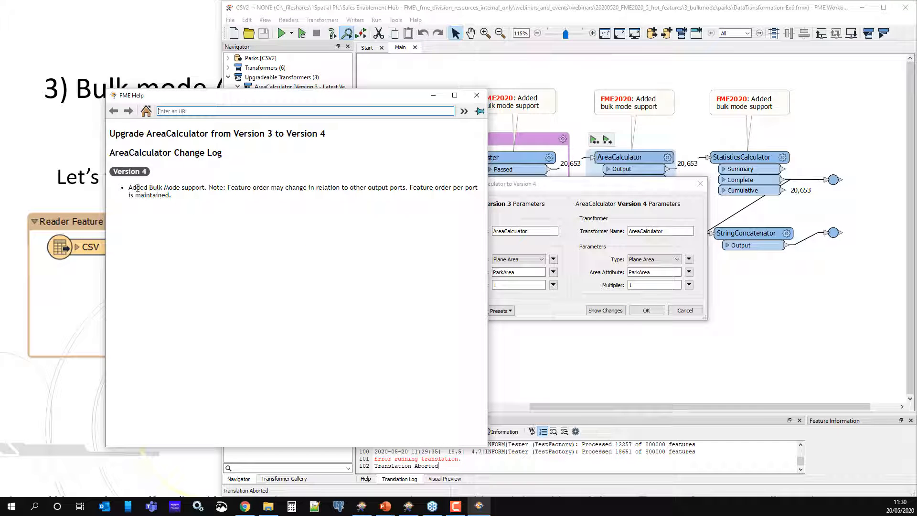
left_click(477, 95)
left_click(686, 312)
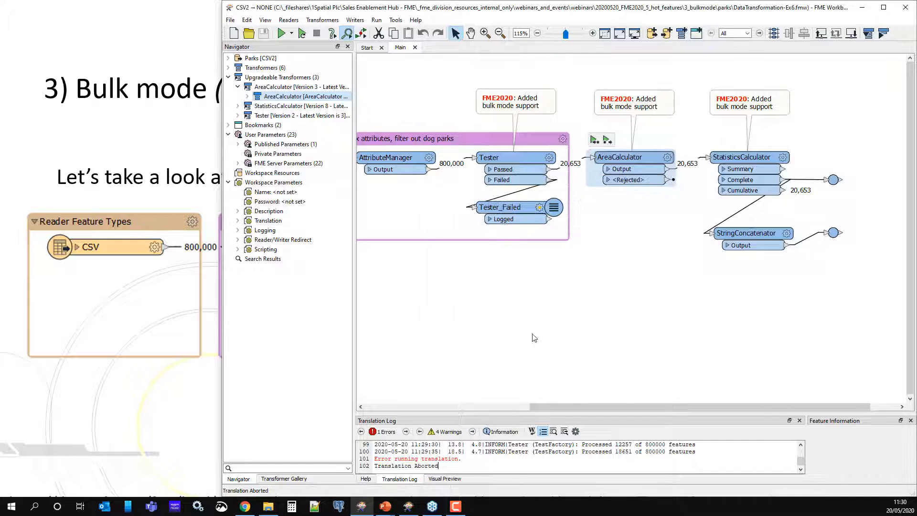
- Open the Tester parameters to review its DogPark test clause, then cancel
left_click_drag(601, 407, 576, 409)
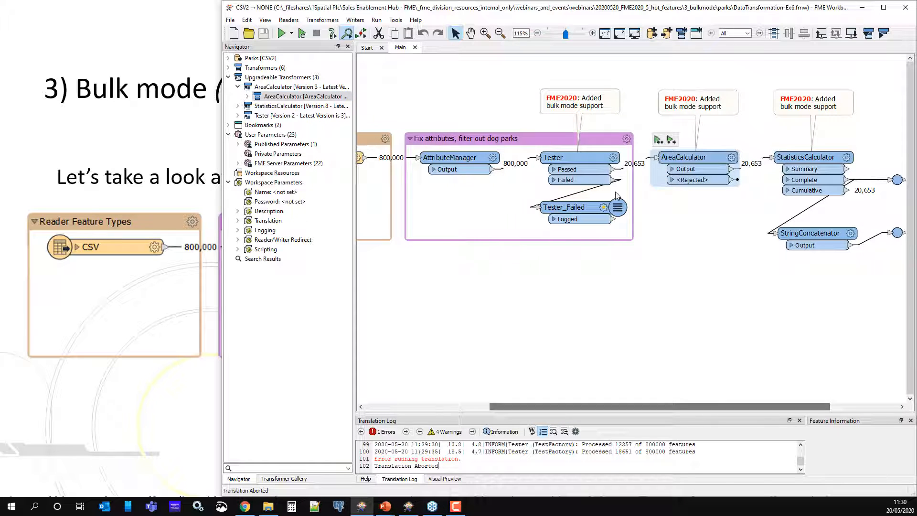
left_click(612, 157)
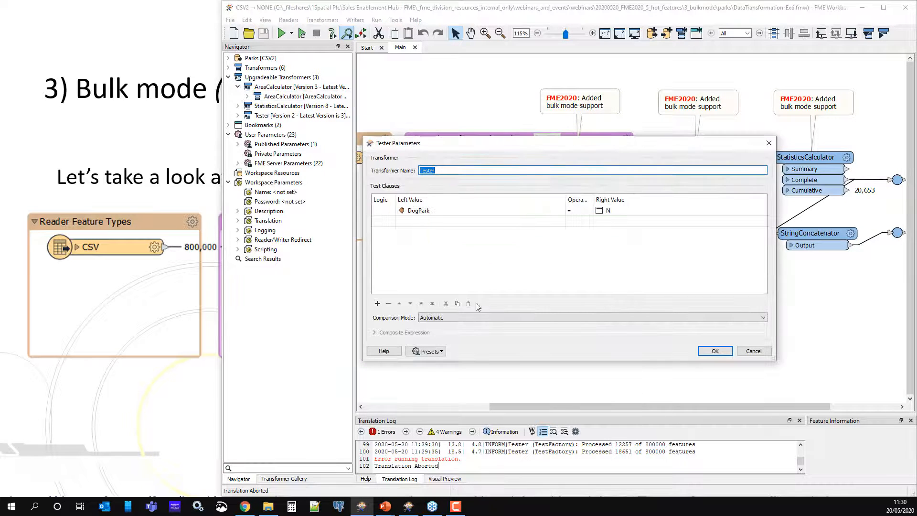
left_click(754, 351)
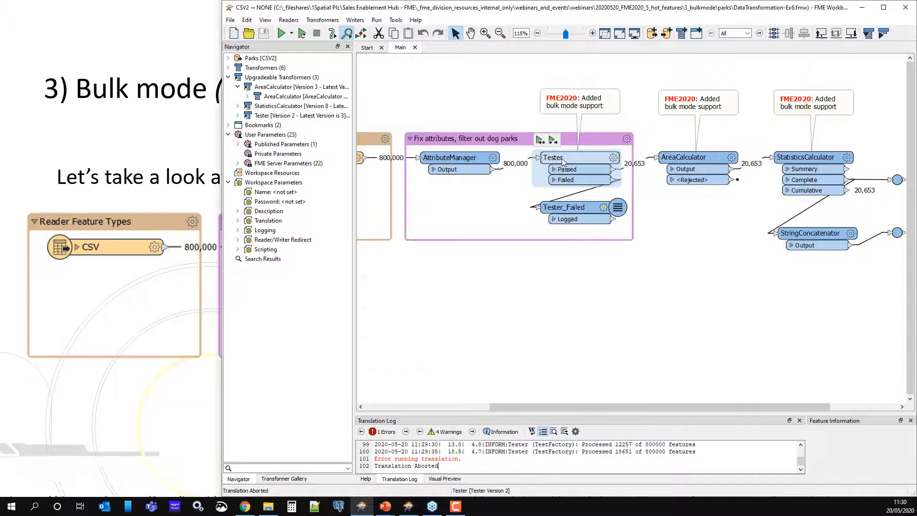
- Upgrade the Tester transformer to Version 3 after reviewing its change log
right_click(563, 161)
left_click(623, 409)
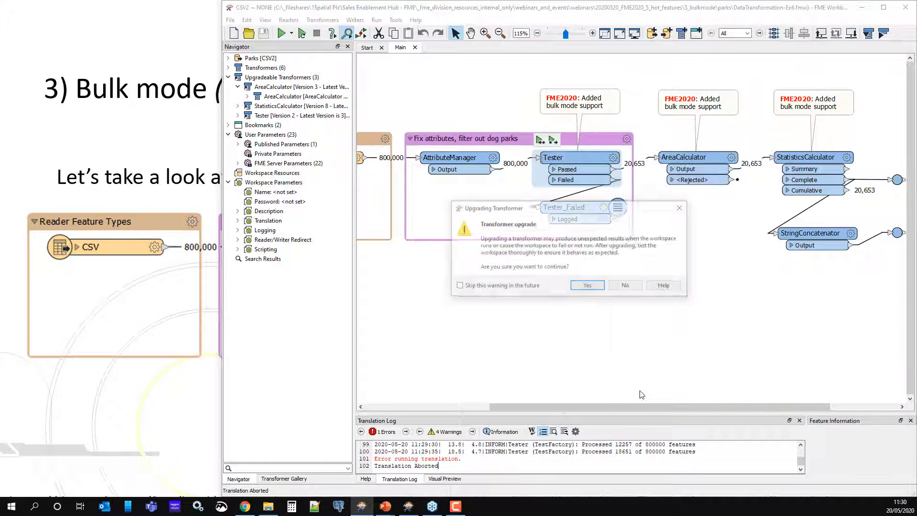
left_click(588, 286)
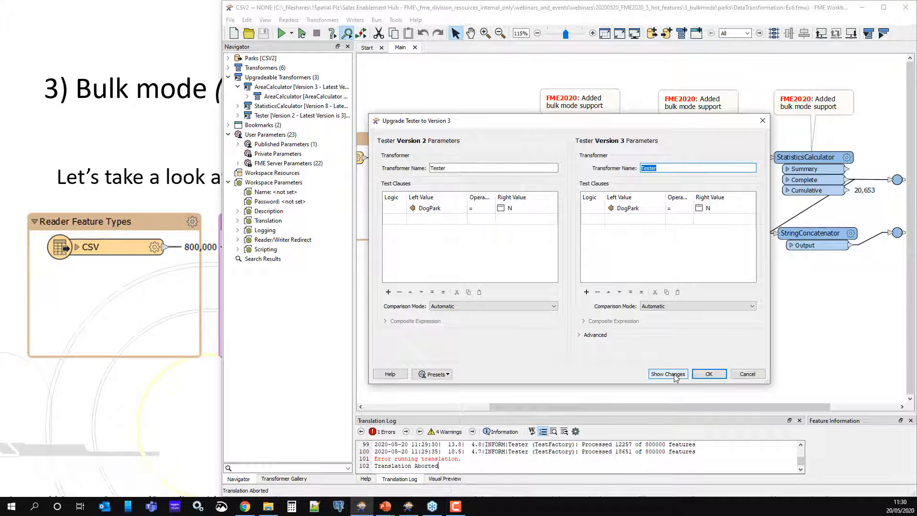
left_click(675, 375)
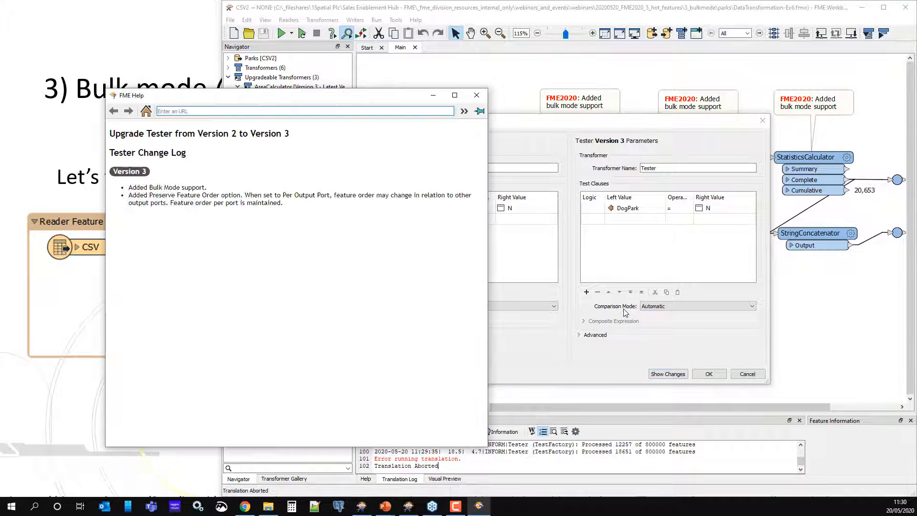
left_click_drag(152, 190, 198, 189)
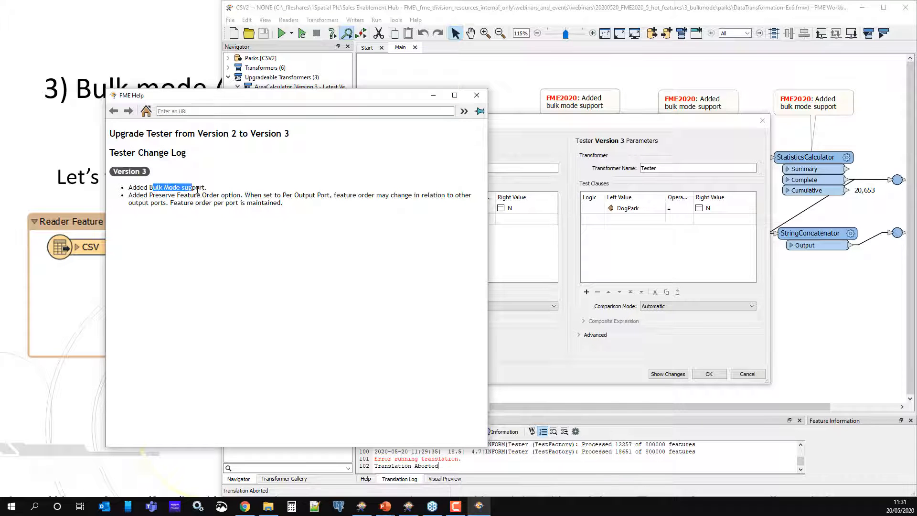
left_click(477, 95)
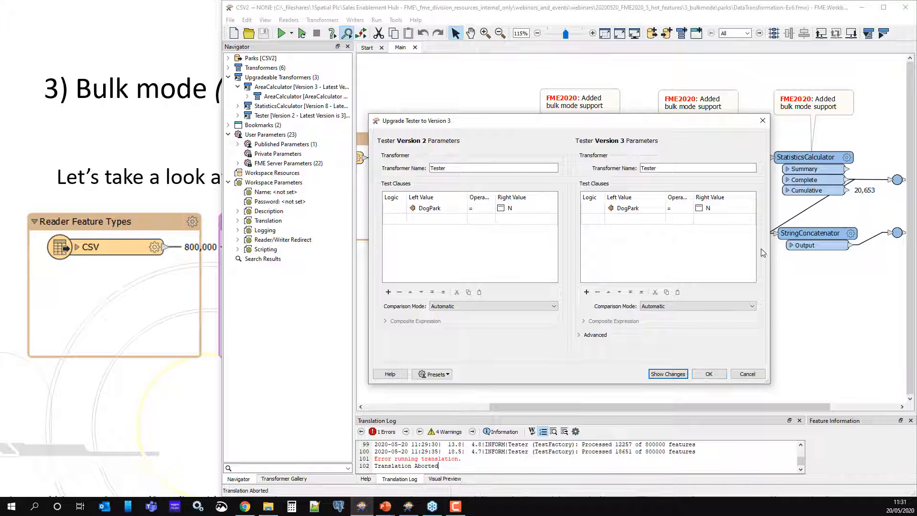
left_click(708, 374)
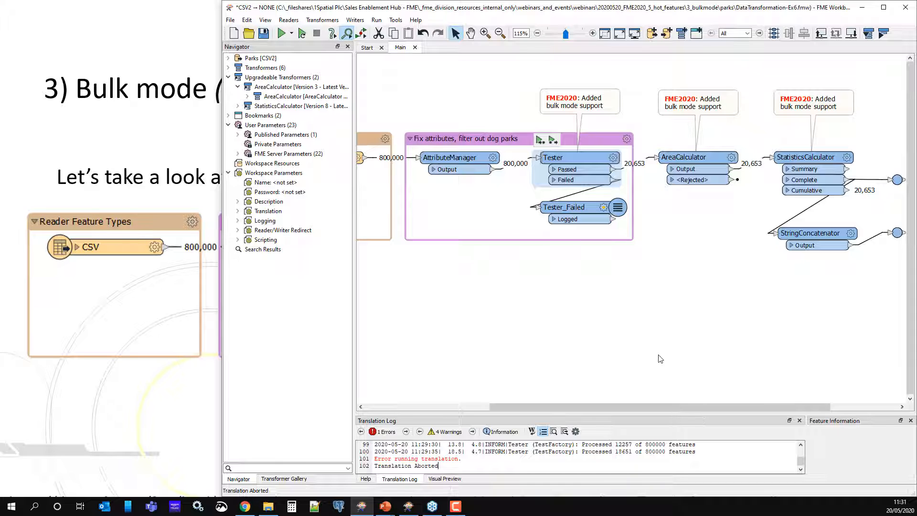
- Run the workspace with the upgraded Tester and stop the translation partway through
left_click_drag(664, 410, 590, 412)
key("ctrl+r")
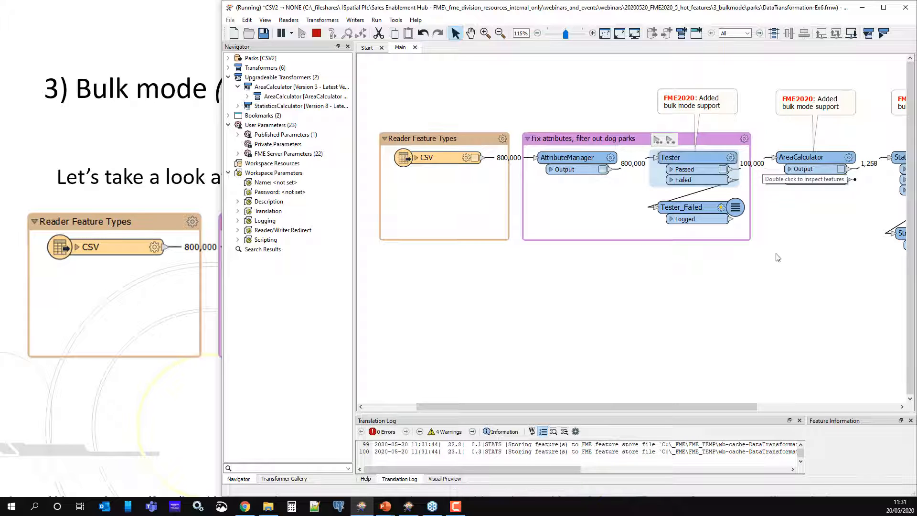
left_click_drag(589, 412, 629, 411)
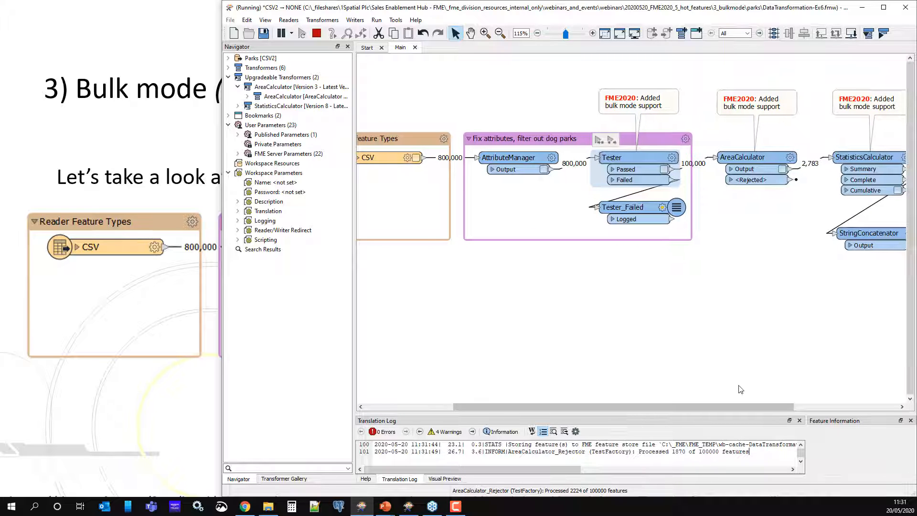
left_click(318, 31)
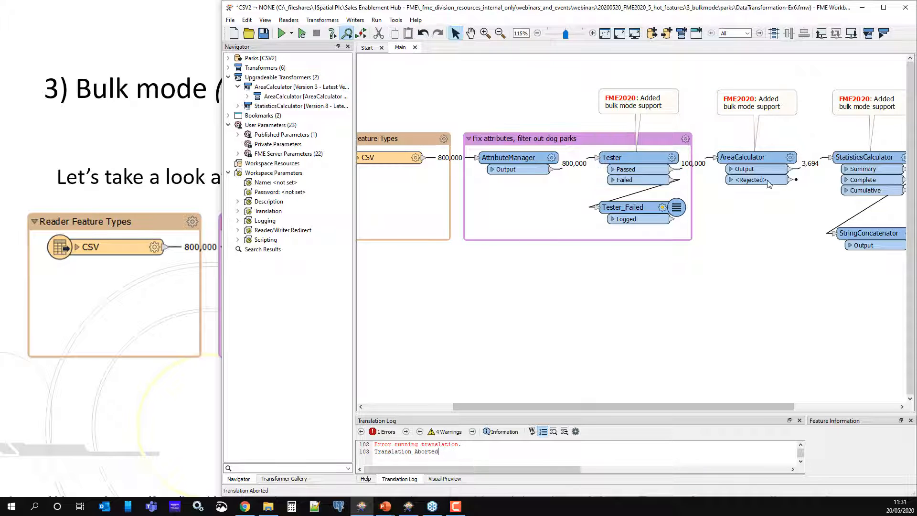
- Upgrade the AreaCalculator transformer to Version 4, accepting the upgrade warning
right_click(756, 164)
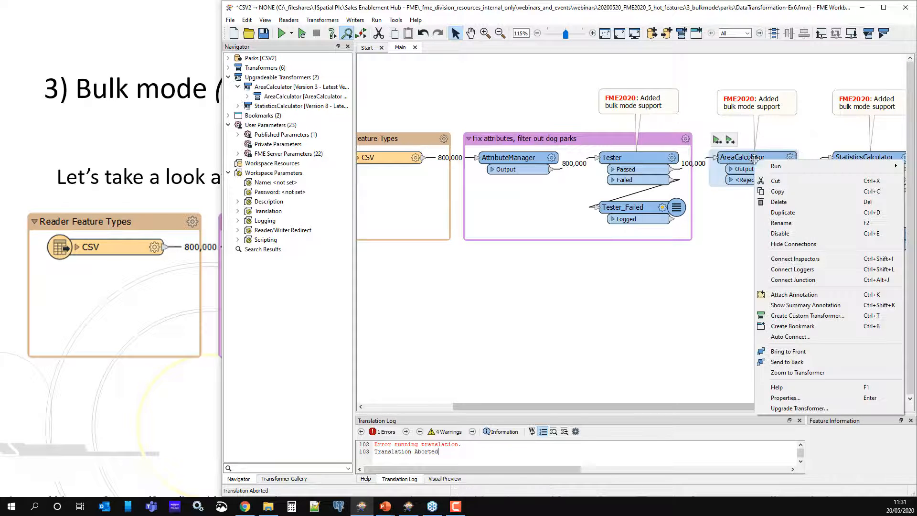
left_click(816, 410)
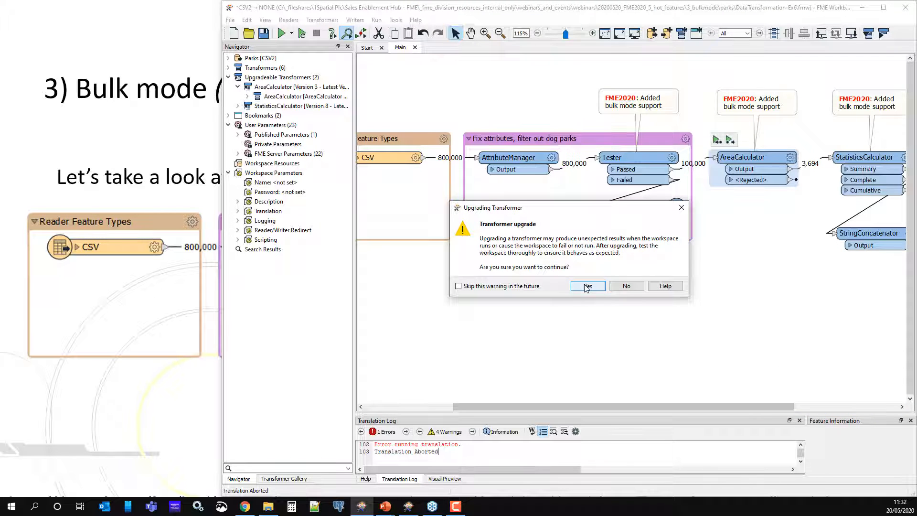
left_click(587, 286)
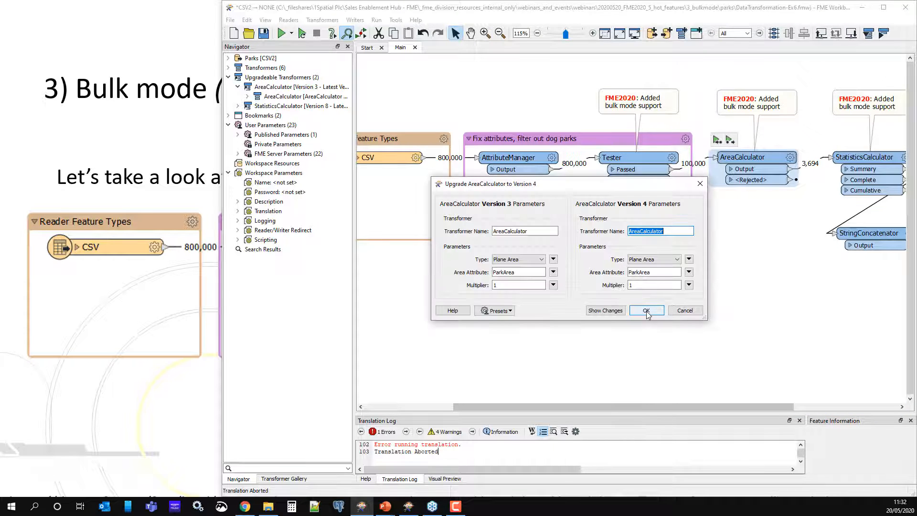
left_click(648, 310)
- Upgrade the StatisticsCalculator transformer to Version 9, accepting the Calculation Mode warning and the default parameters
left_click_drag(673, 407, 755, 407)
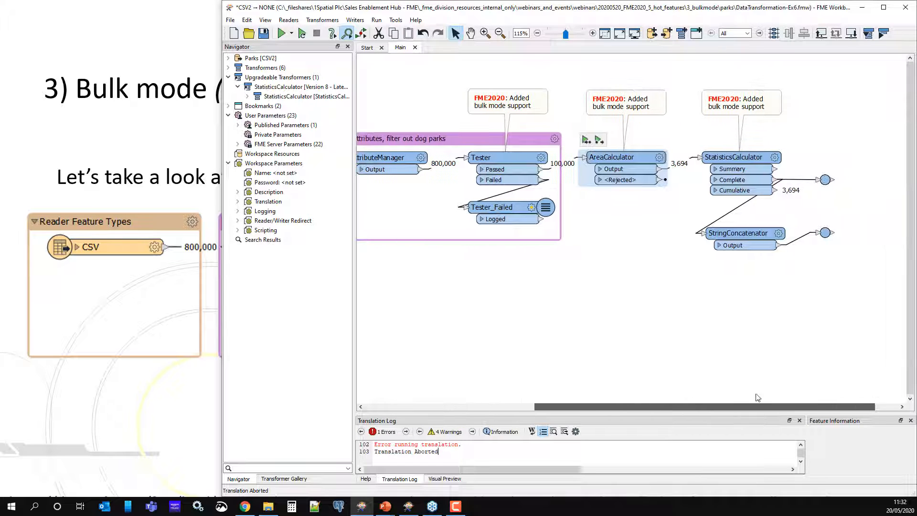
left_click(732, 159)
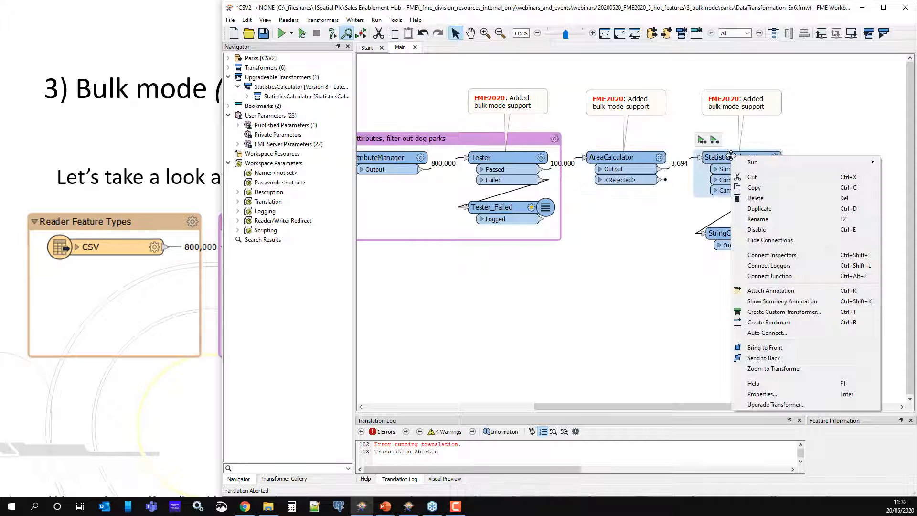
right_click(732, 159)
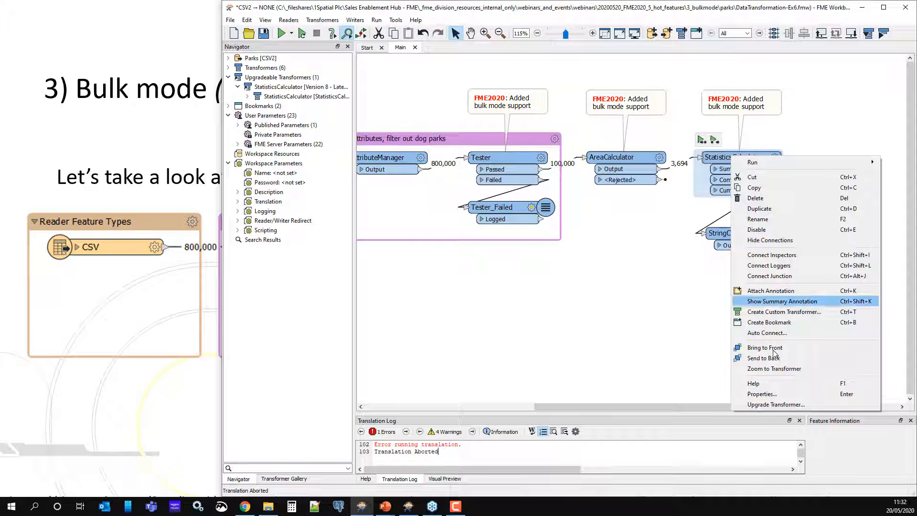
left_click(787, 406)
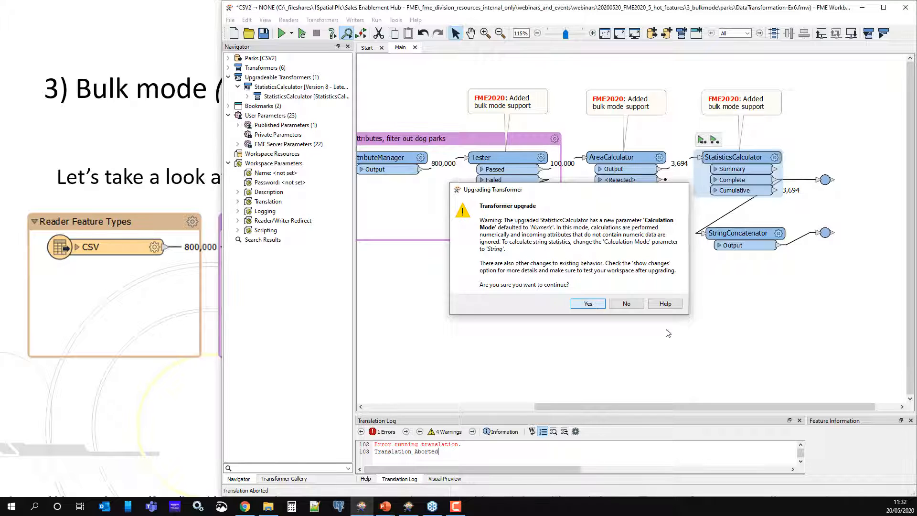
left_click(588, 304)
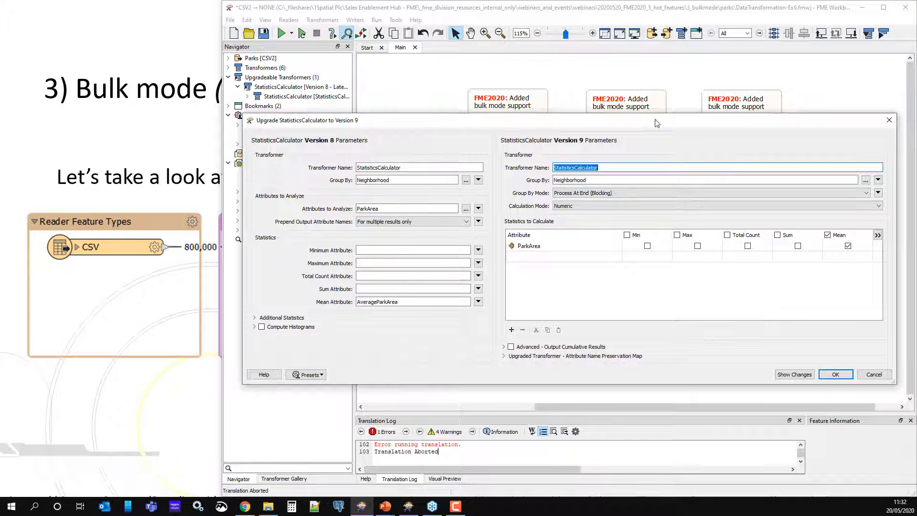
left_click_drag(657, 124, 565, 217)
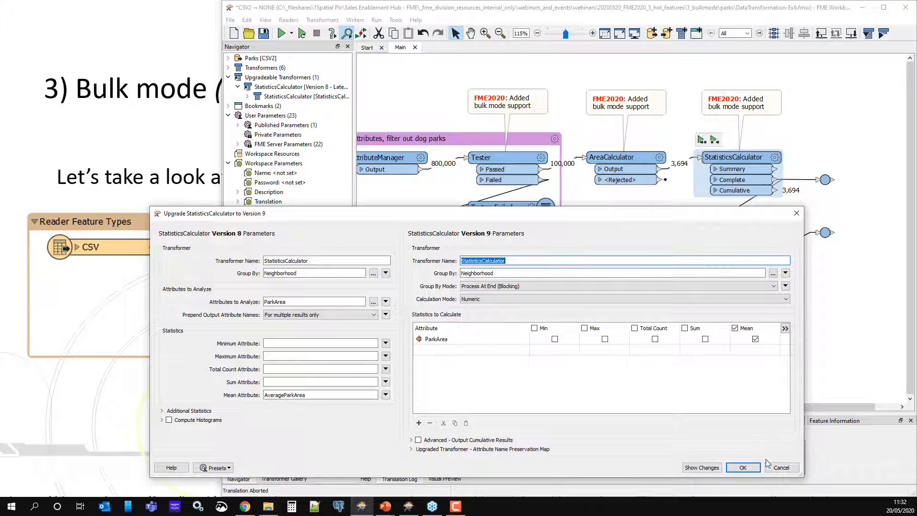
left_click(743, 468)
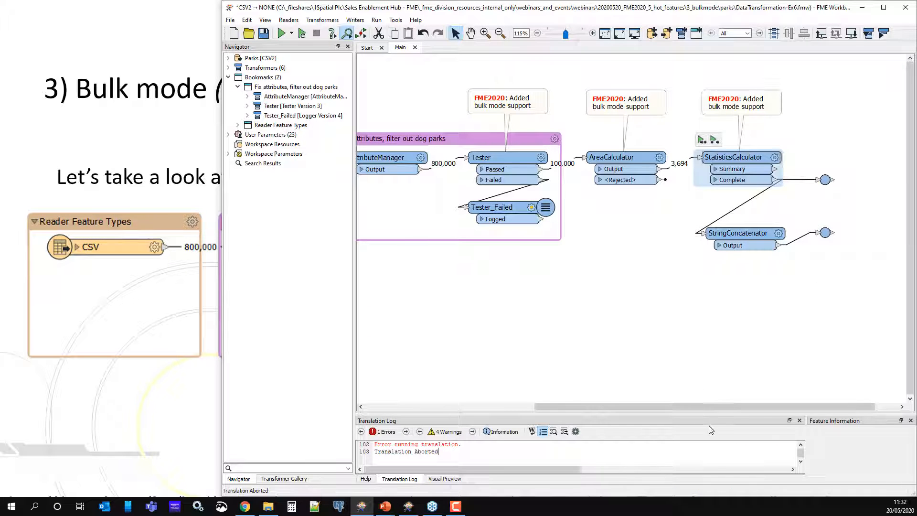
- Run the workspace with all three transformers upgraded, stop the translation partway through, and minimise Workbench
left_click_drag(701, 409, 653, 413)
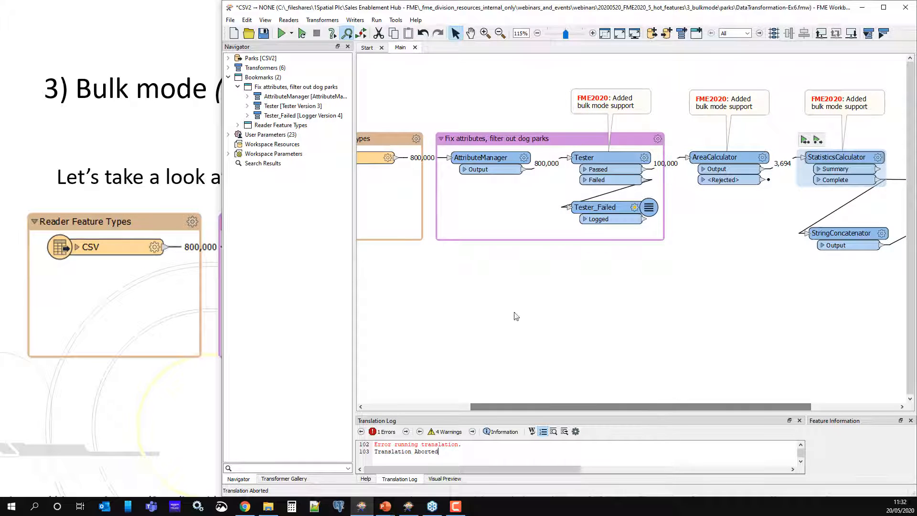
left_click(302, 34)
left_click(301, 34)
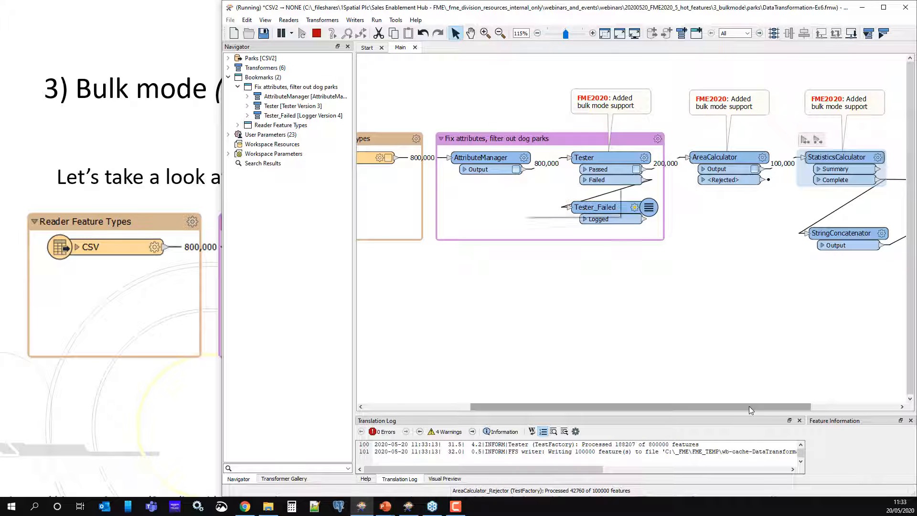
left_click_drag(749, 406, 777, 410)
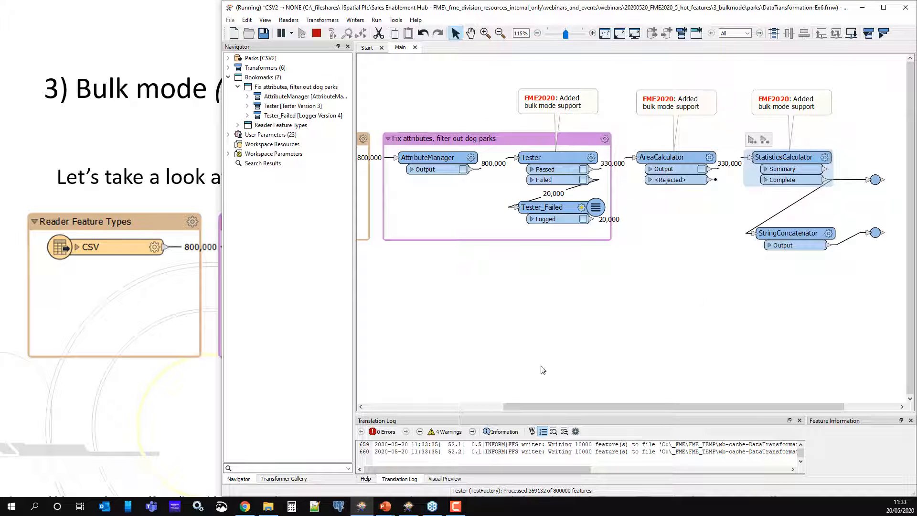
left_click(317, 33)
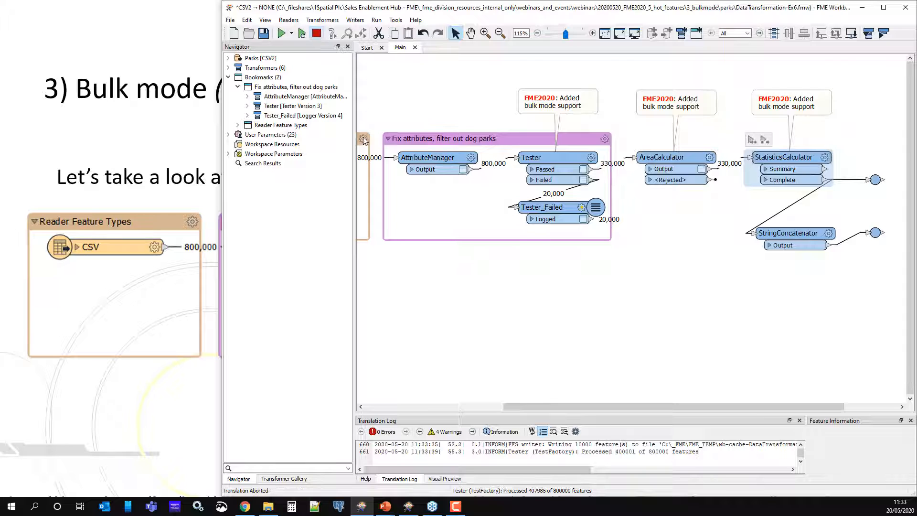
left_click(862, 8)
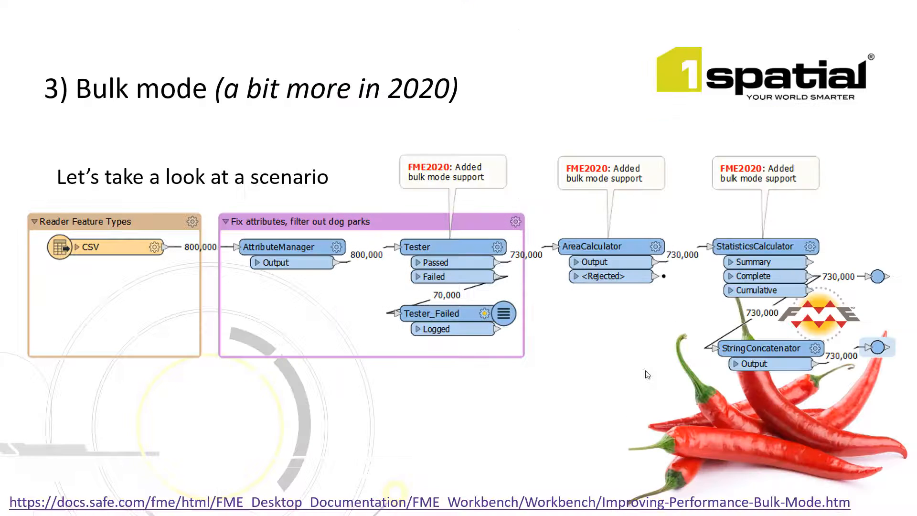